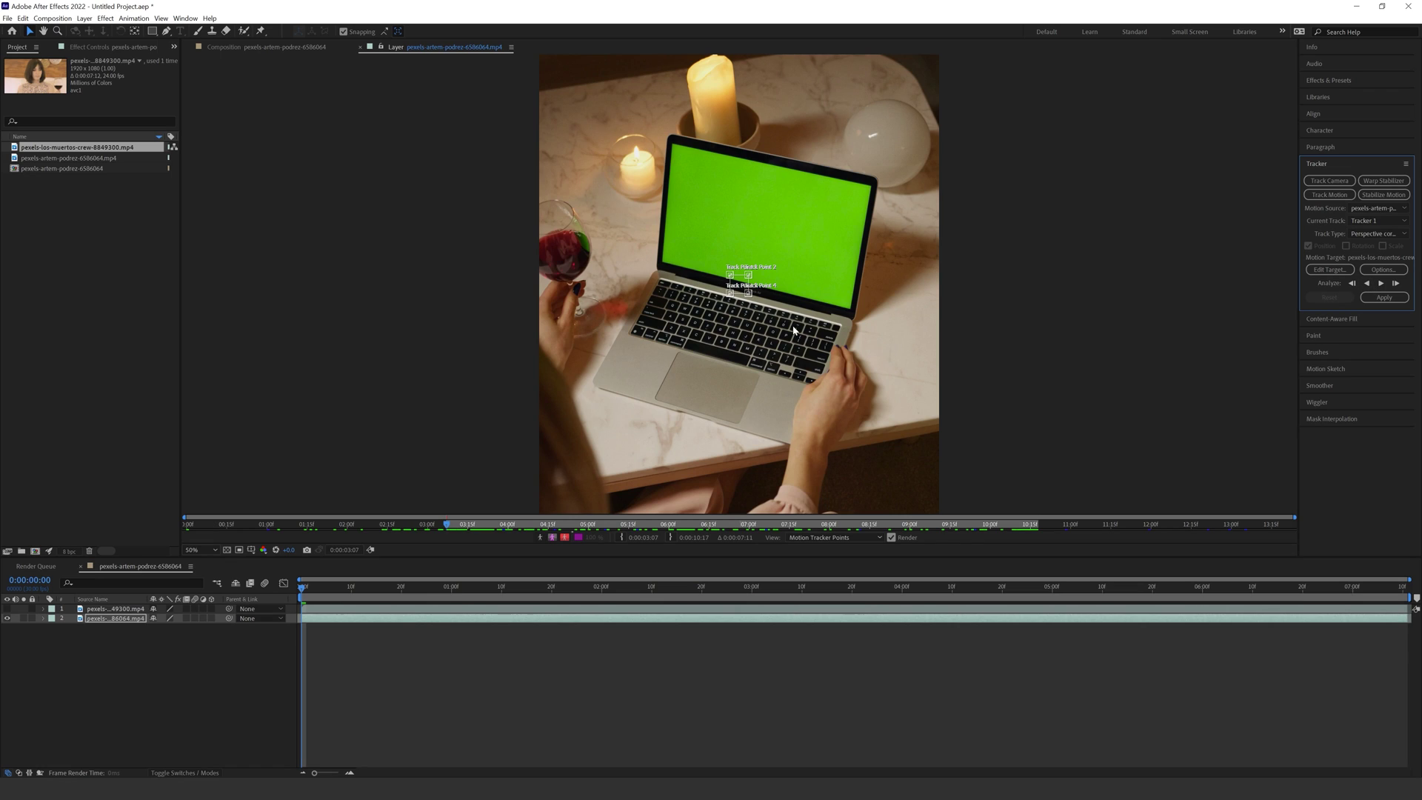
Step: Zoom in on the track points and apply the corner-pin track to the wine clip
{"action": "key", "text": "period"}
{"action": "key", "text": "period"}
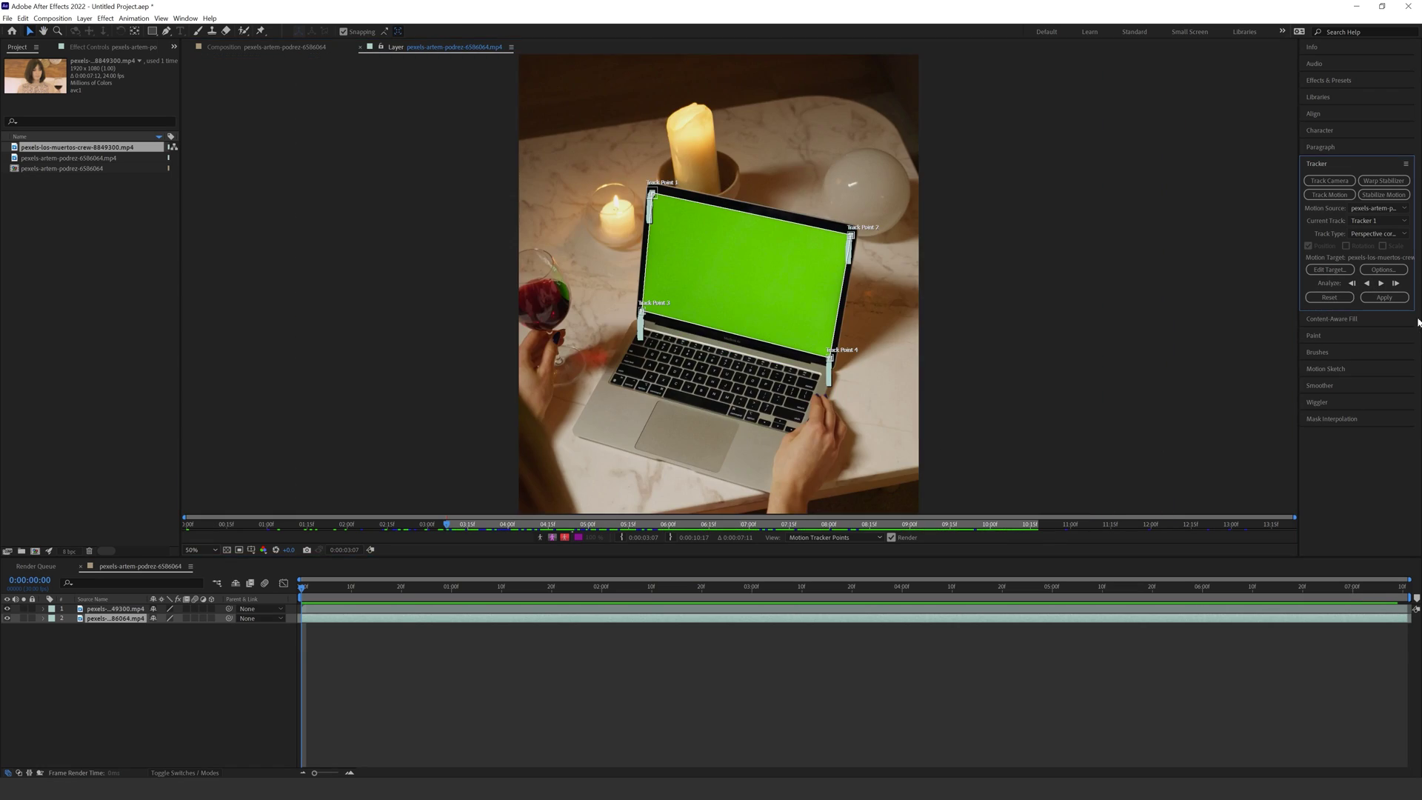
{"action": "left_click", "coordinate": [1396, 299]}
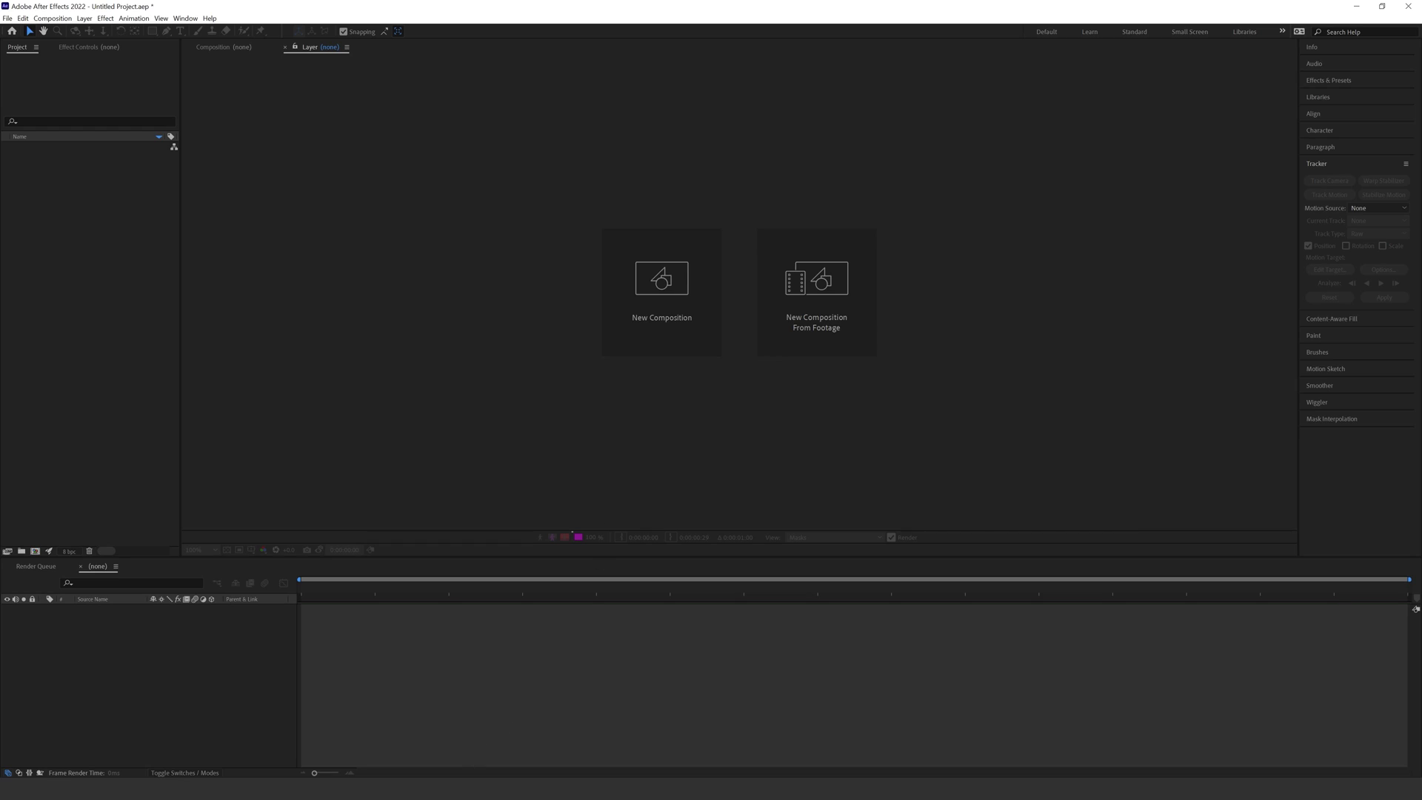
Step: Import both Pexels mp4 clips from the Downloads folder into the Project panel
{"action": "left_click", "coordinate": [377, 733]}
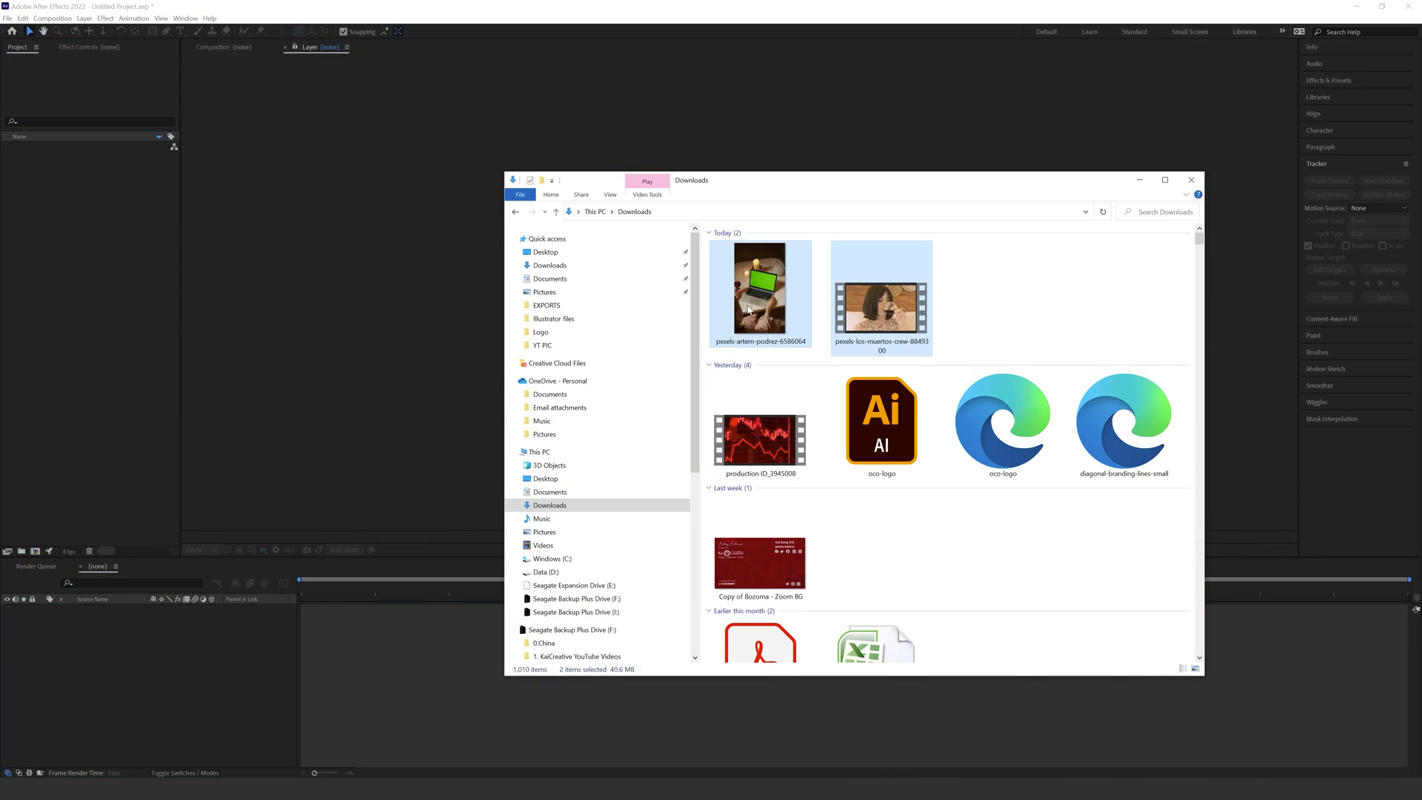
{"action": "left_click_drag", "start_coordinate": [881, 307], "coordinate": [82, 287]}
{"action": "left_click", "coordinate": [79, 274]}
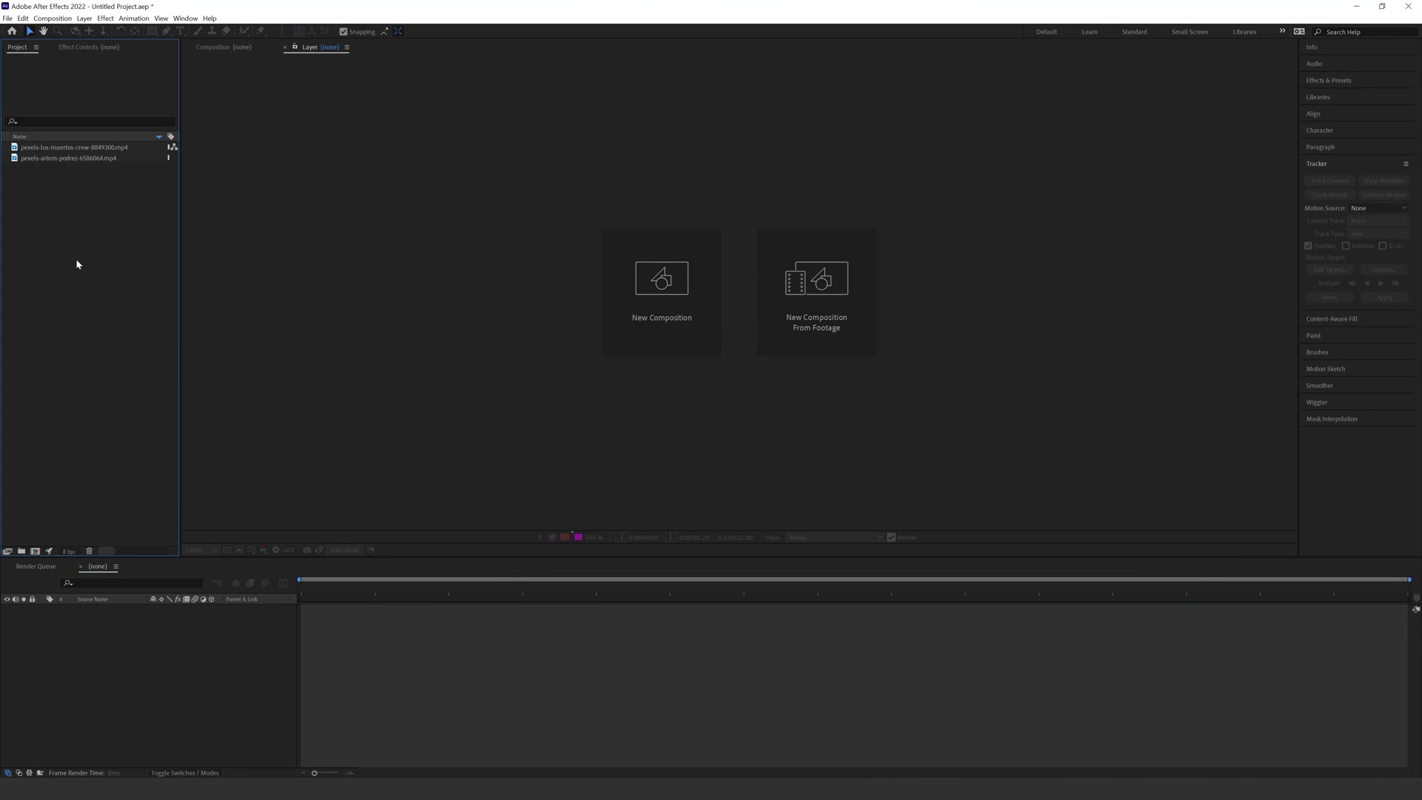
Step: Create a new composition from the green-screen laptop footage
{"action": "left_click", "coordinate": [46, 148]}
{"action": "left_click_drag", "start_coordinate": [50, 157], "coordinate": [65, 191]}
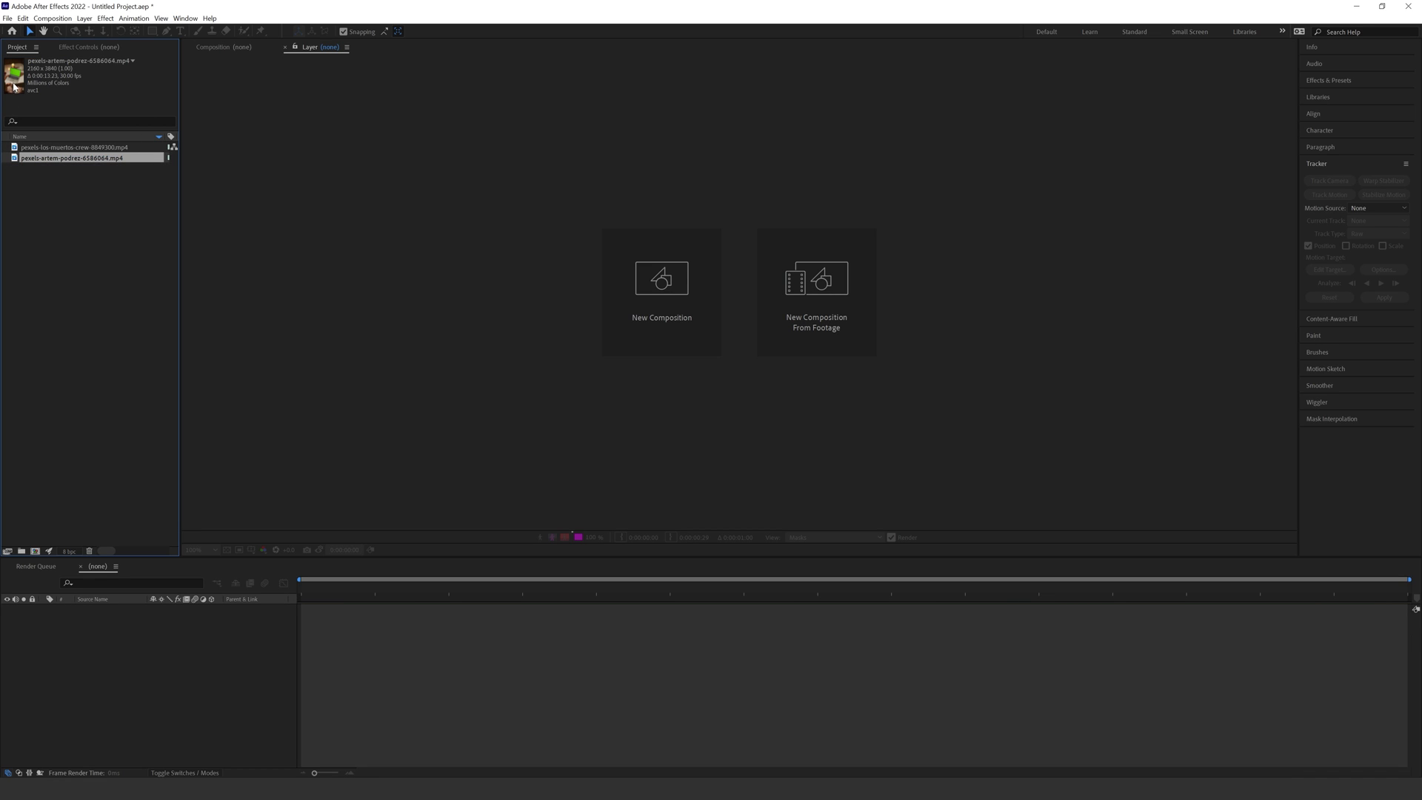
{"action": "left_click_drag", "start_coordinate": [62, 162], "coordinate": [36, 552]}
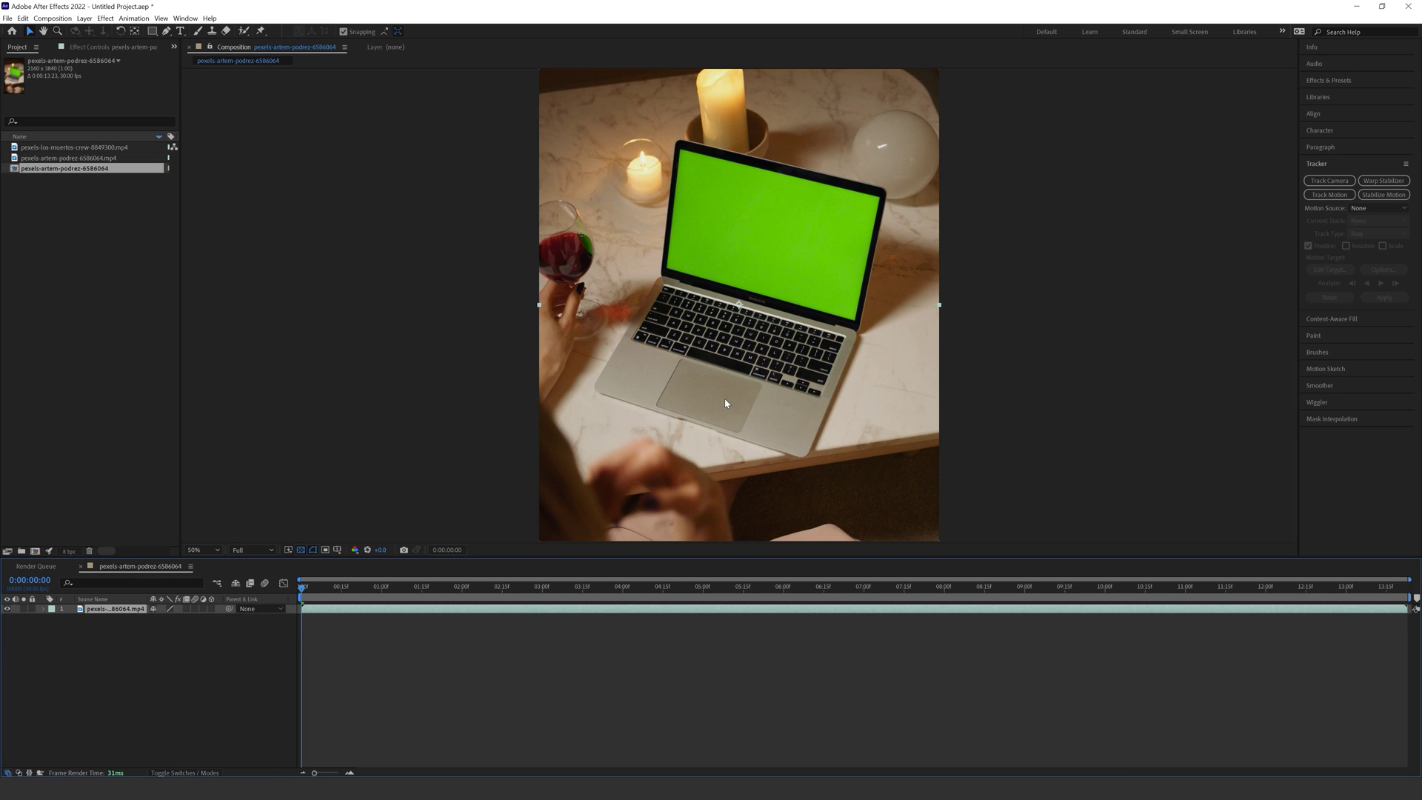
Step: Review the laptop composition, then layer the wine-drinking clip above the laptop footage
{"action": "key", "text": "comma"}
{"action": "left_click_drag", "start_coordinate": [426, 586], "coordinate": [476, 617]}
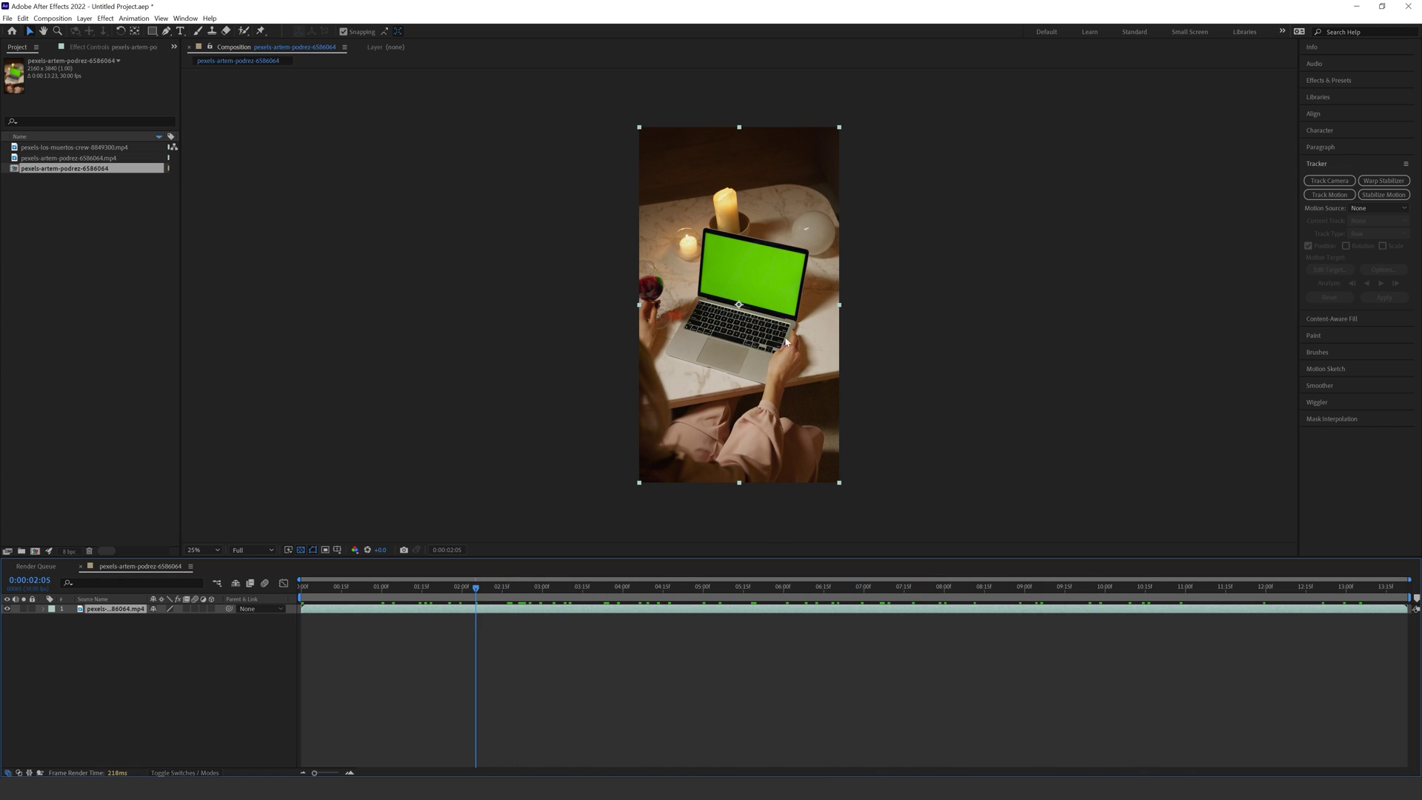
{"action": "left_click_drag", "start_coordinate": [501, 600], "coordinate": [424, 596]}
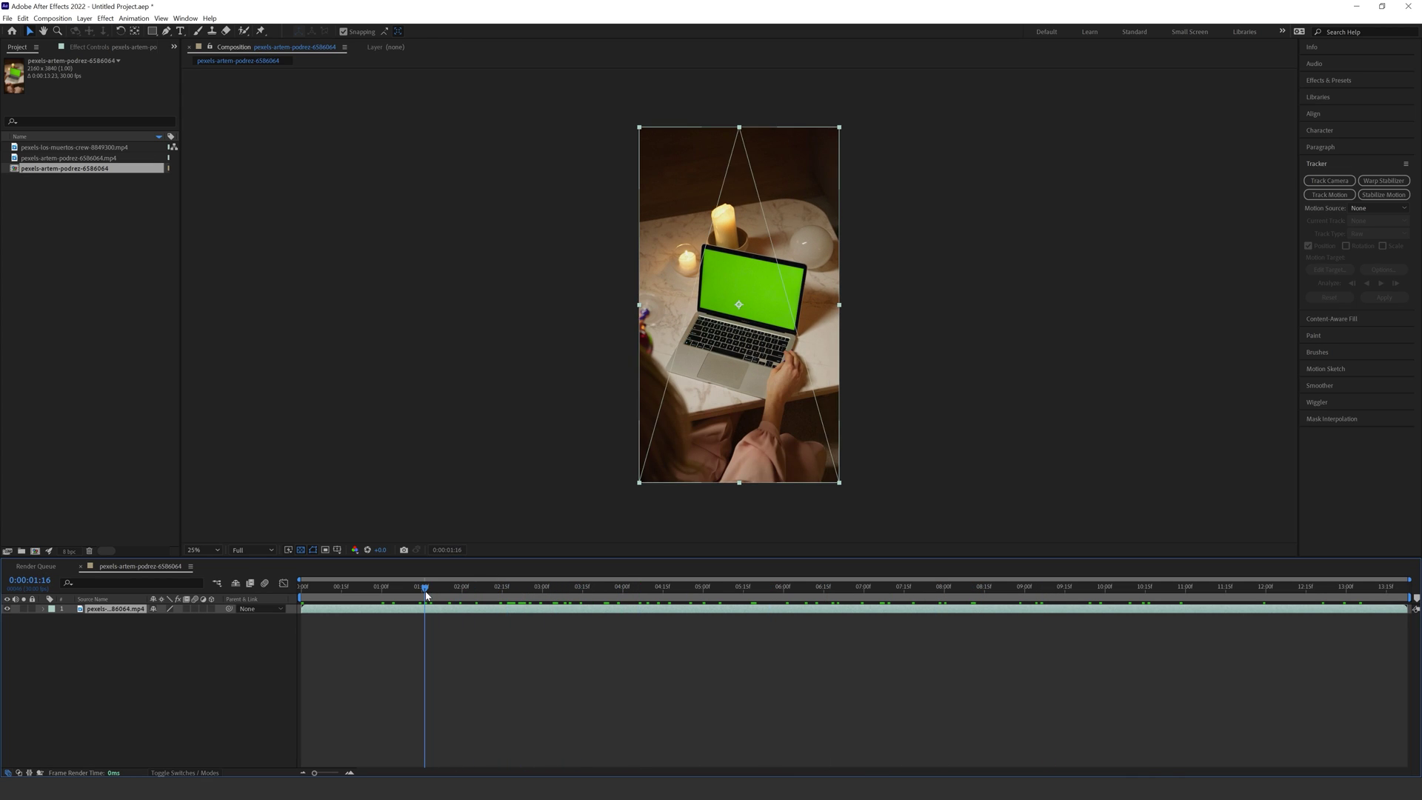
{"action": "left_click", "coordinate": [58, 158]}
{"action": "left_click_drag", "start_coordinate": [65, 148], "coordinate": [99, 612]}
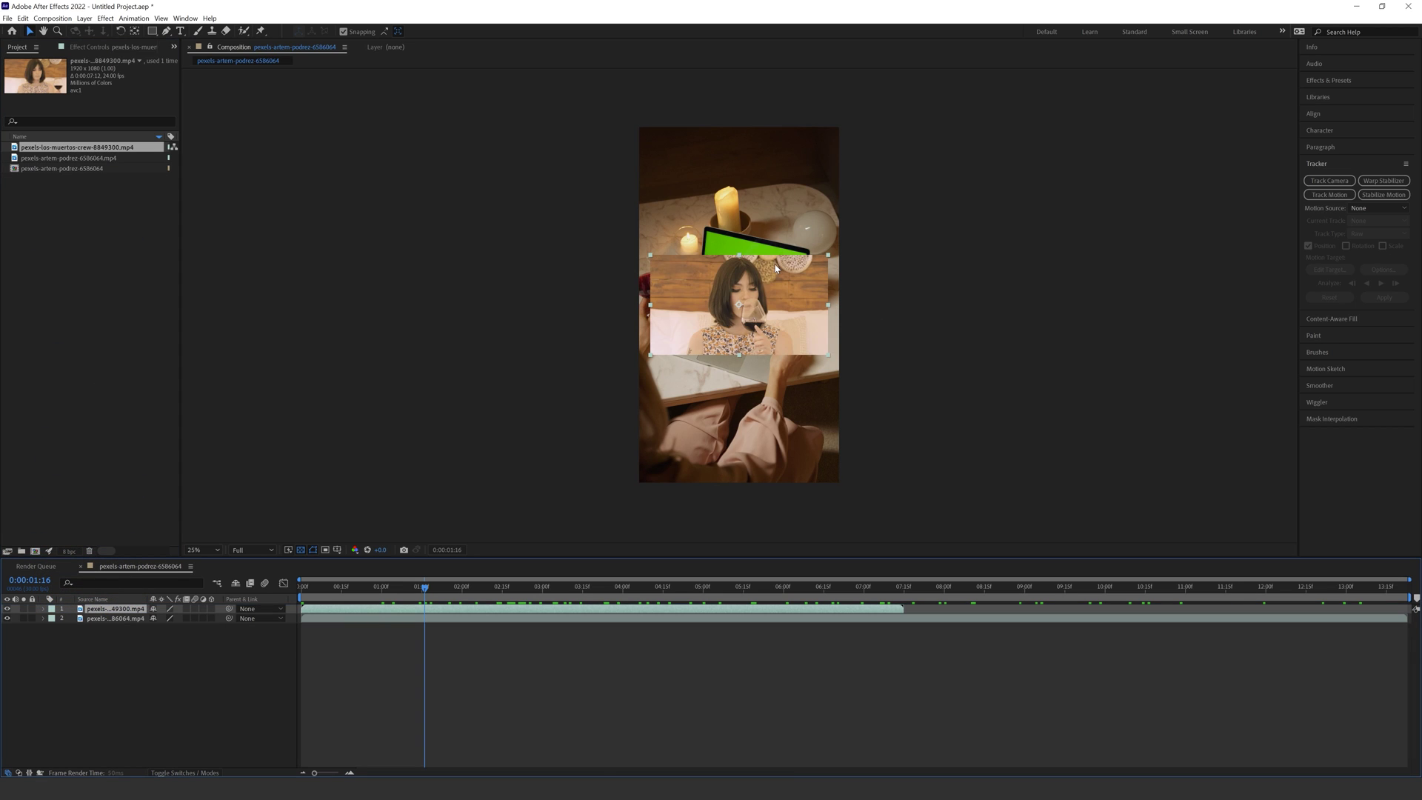
{"action": "key", "text": "period"}
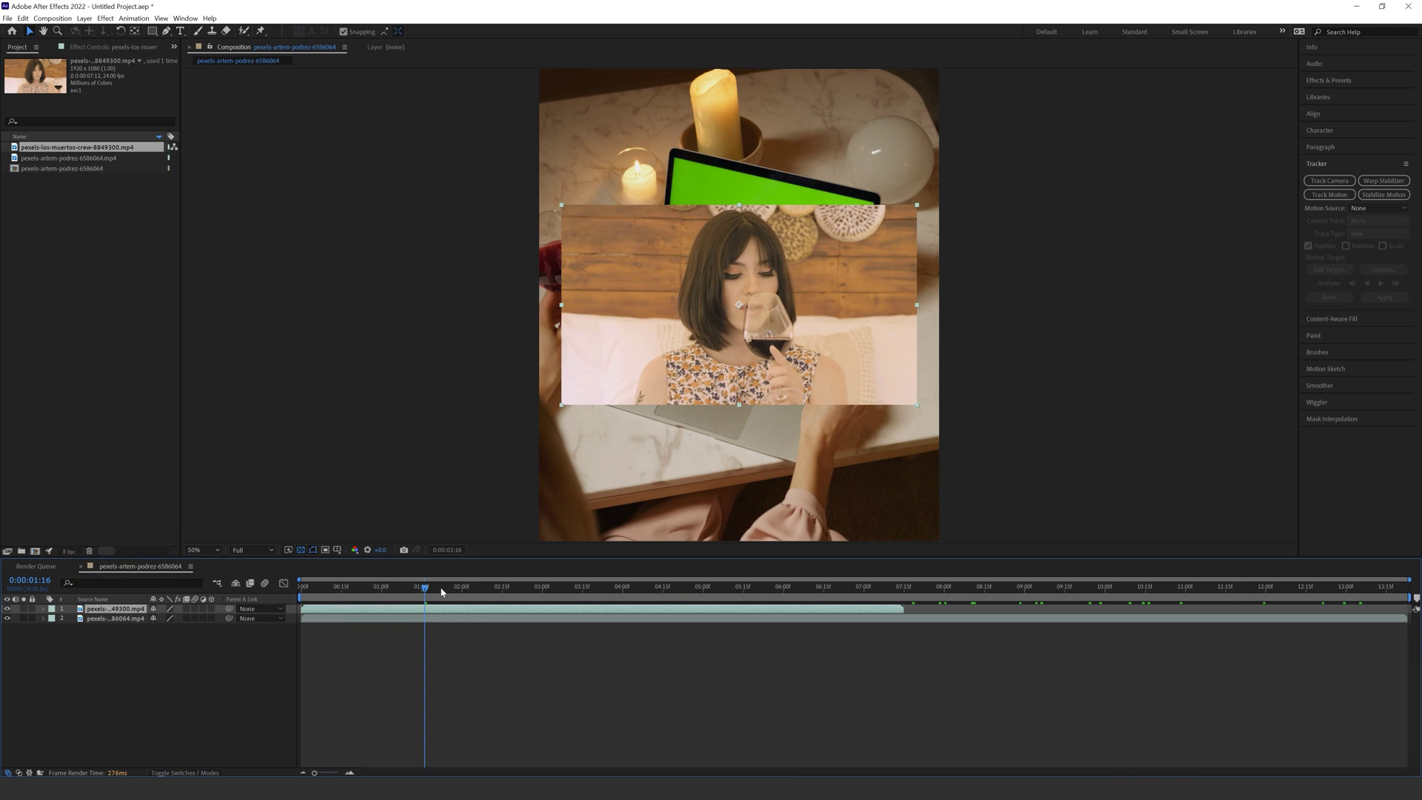
{"action": "left_click_drag", "start_coordinate": [442, 591], "coordinate": [571, 586]}
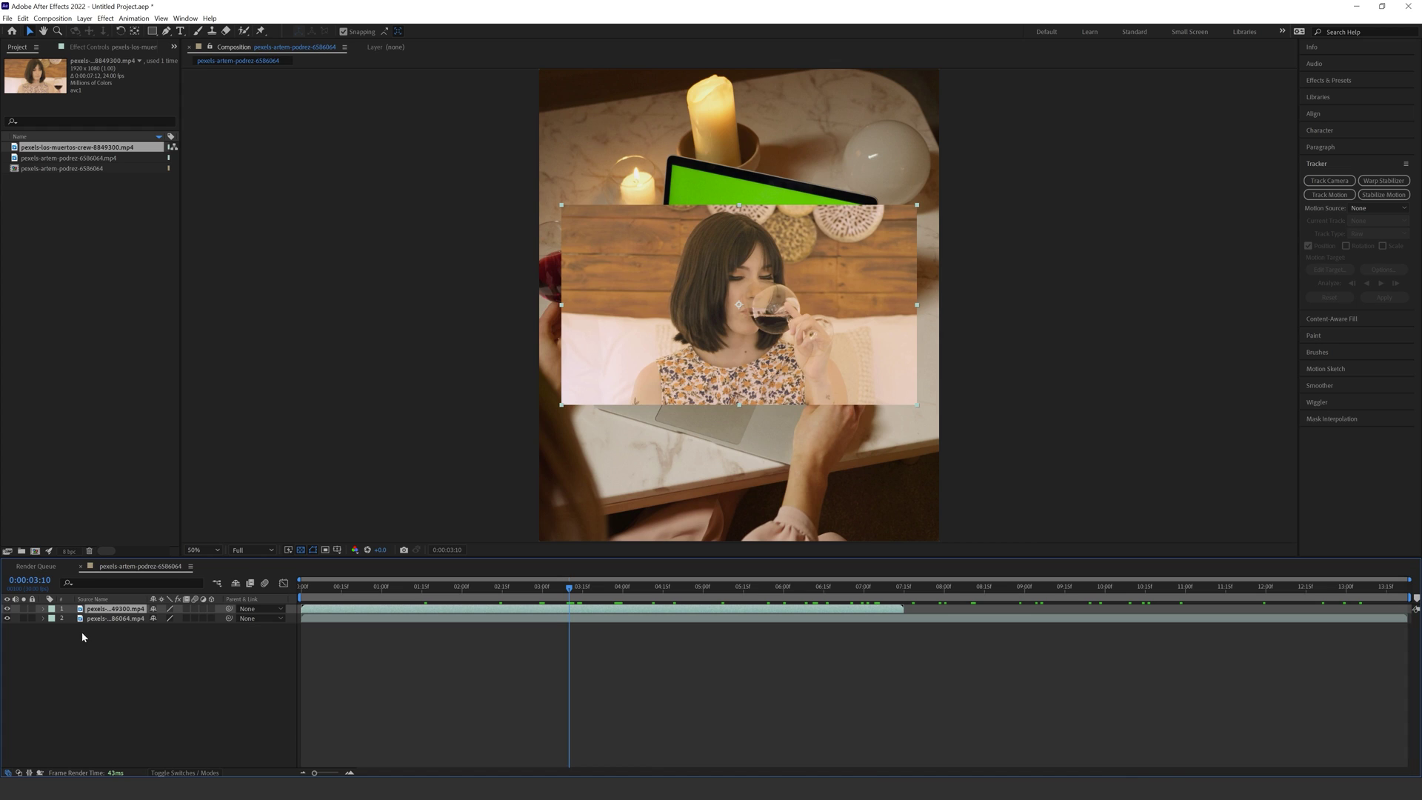
Step: Hide the wine clip layer and start the laptop footage at 0:00:03:07
{"action": "left_click", "coordinate": [7, 608]}
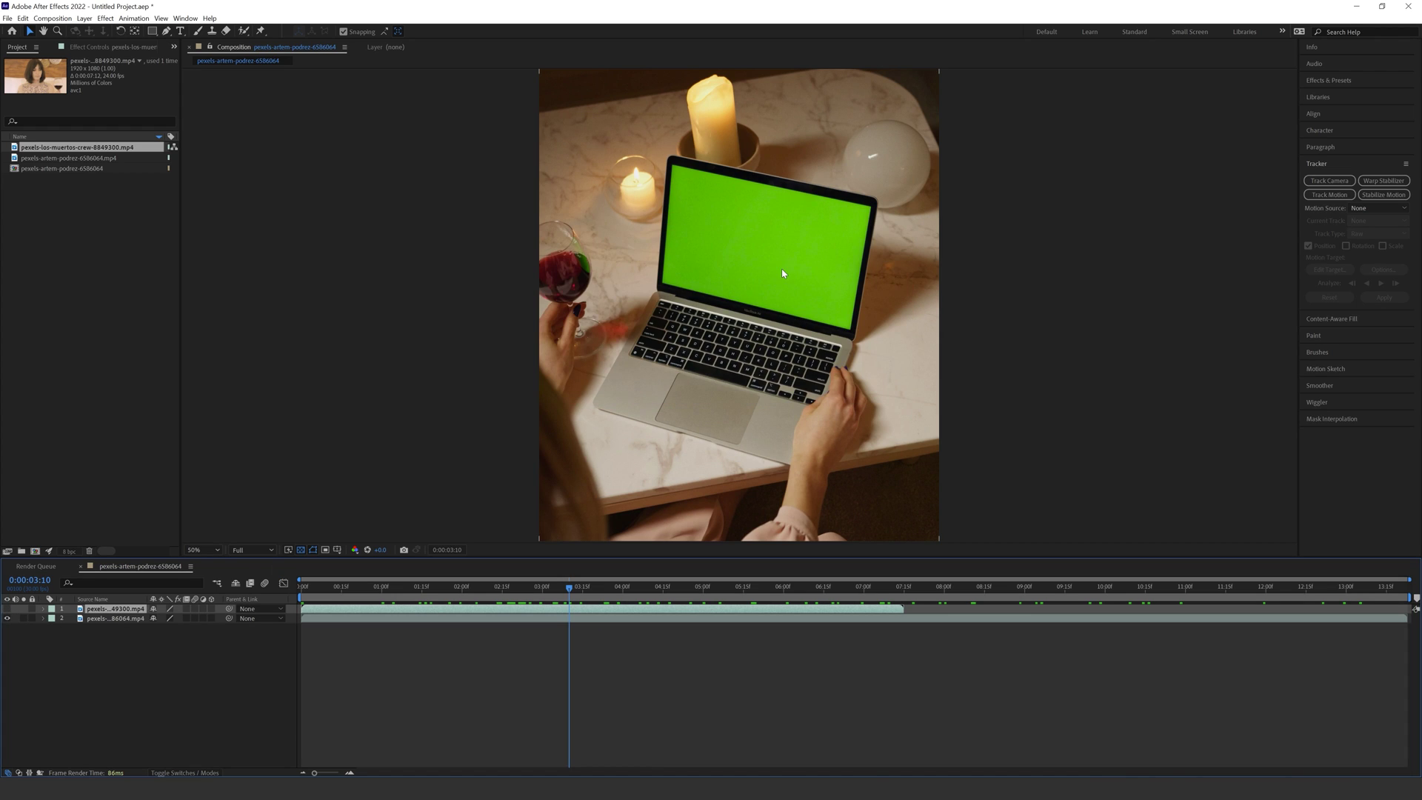
{"action": "mouse_move", "coordinate": [576, 595]}
{"action": "left_mouse_down"}
{"action": "mouse_move", "coordinate": [787, 589]}
{"action": "mouse_move", "coordinate": [563, 596]}
{"action": "left_mouse_up"}
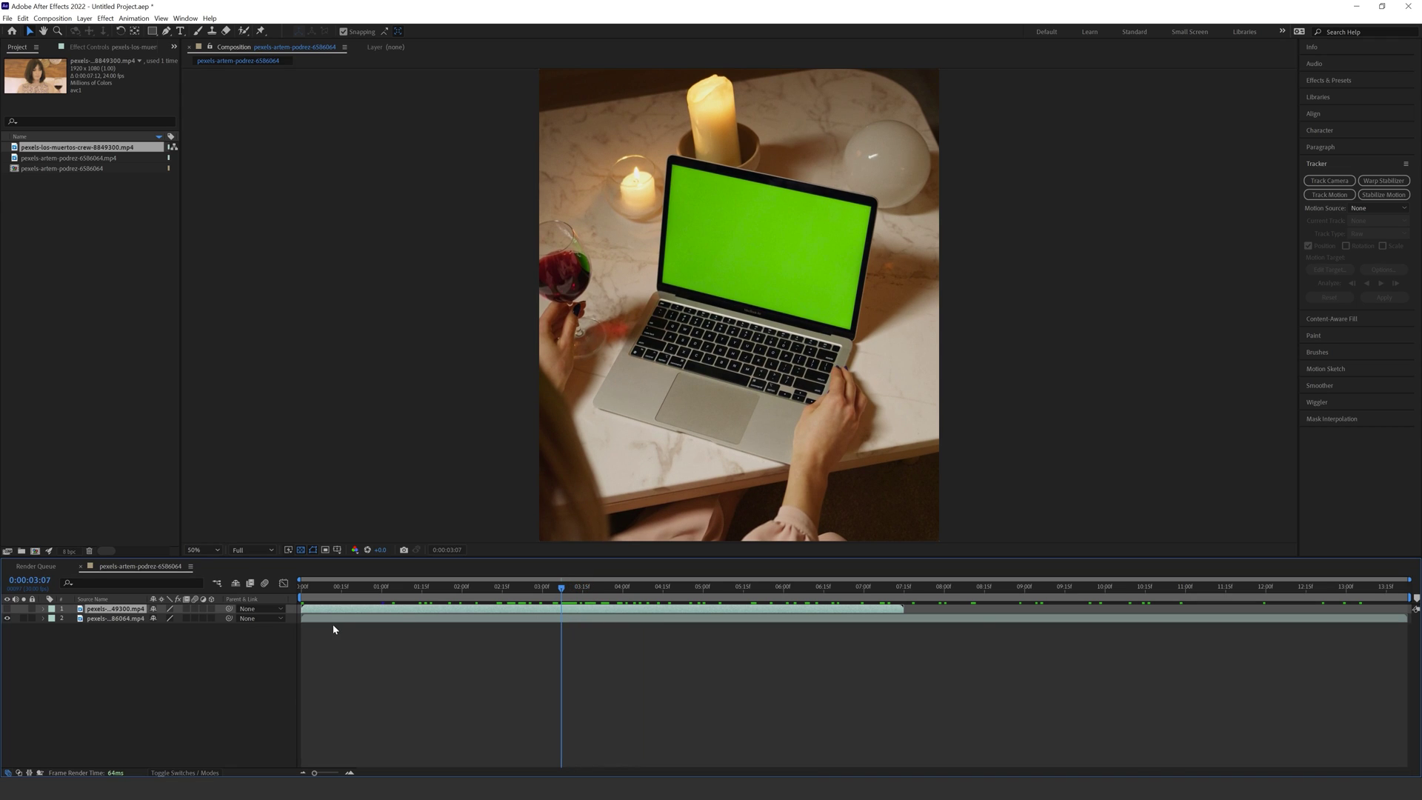
{"action": "left_click_drag", "start_coordinate": [304, 619], "coordinate": [891, 604]}
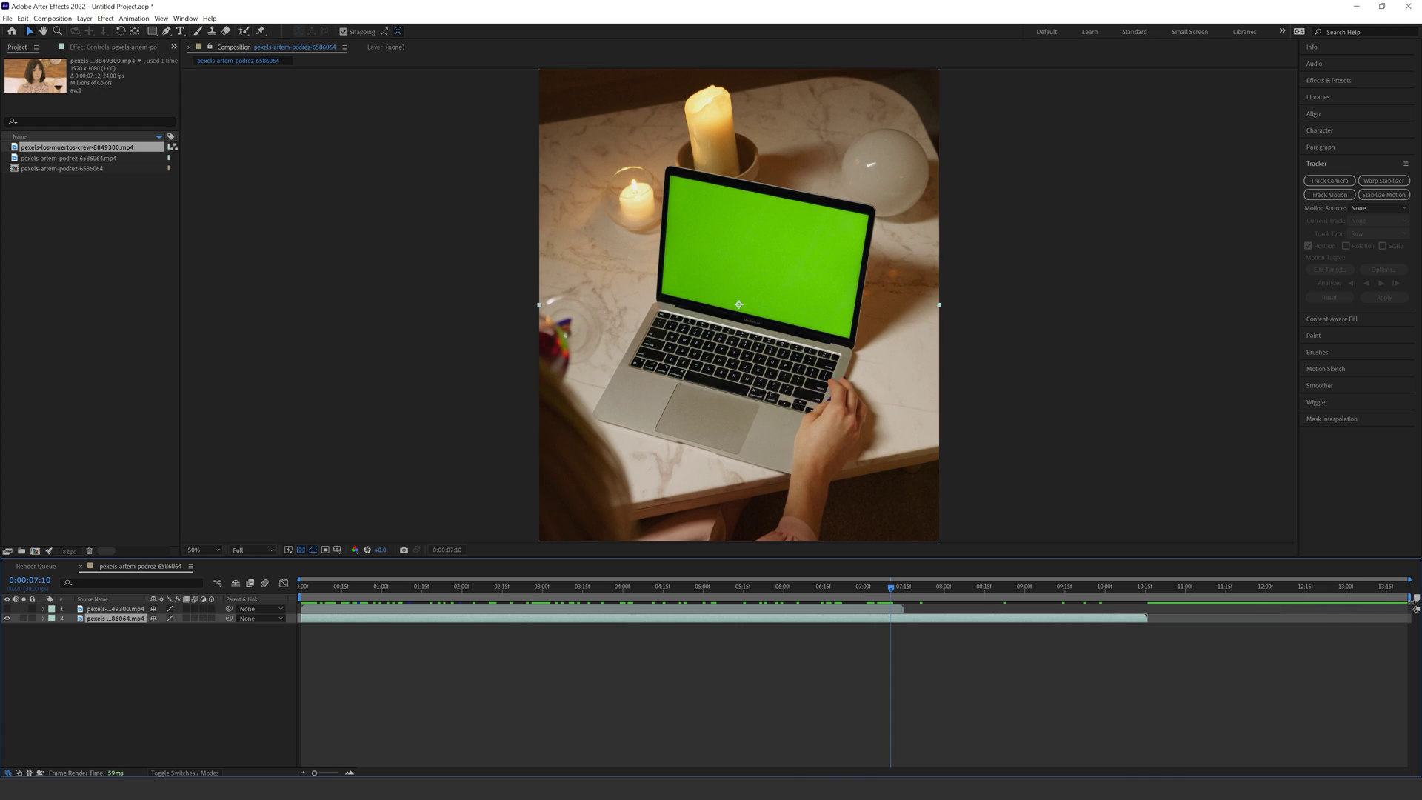
Step: End the work area at 0:00:07:10 and trim the composition to it
{"action": "left_click_drag", "start_coordinate": [1410, 598], "coordinate": [896, 599]}
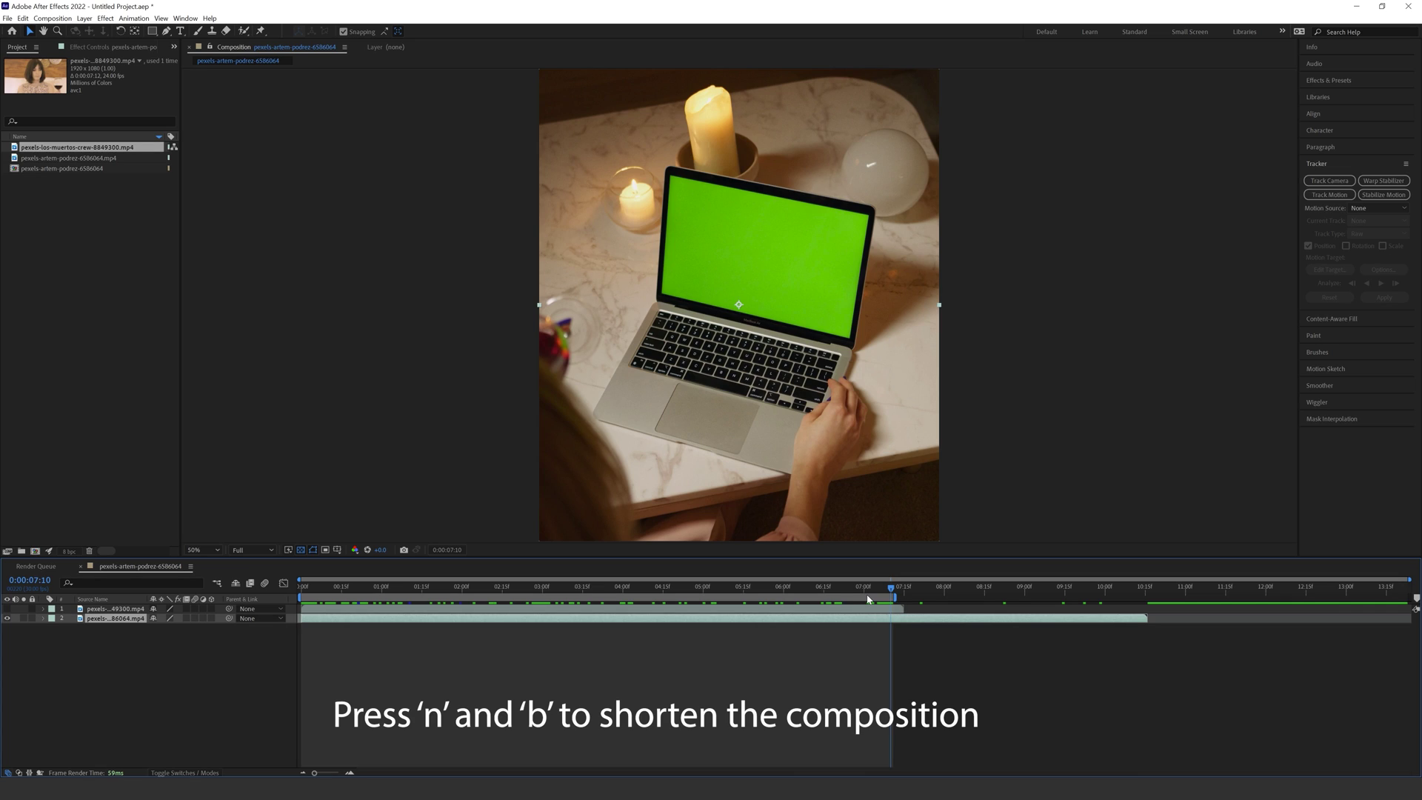
{"action": "right_click", "coordinate": [871, 597]}
{"action": "left_click", "coordinate": [911, 625]}
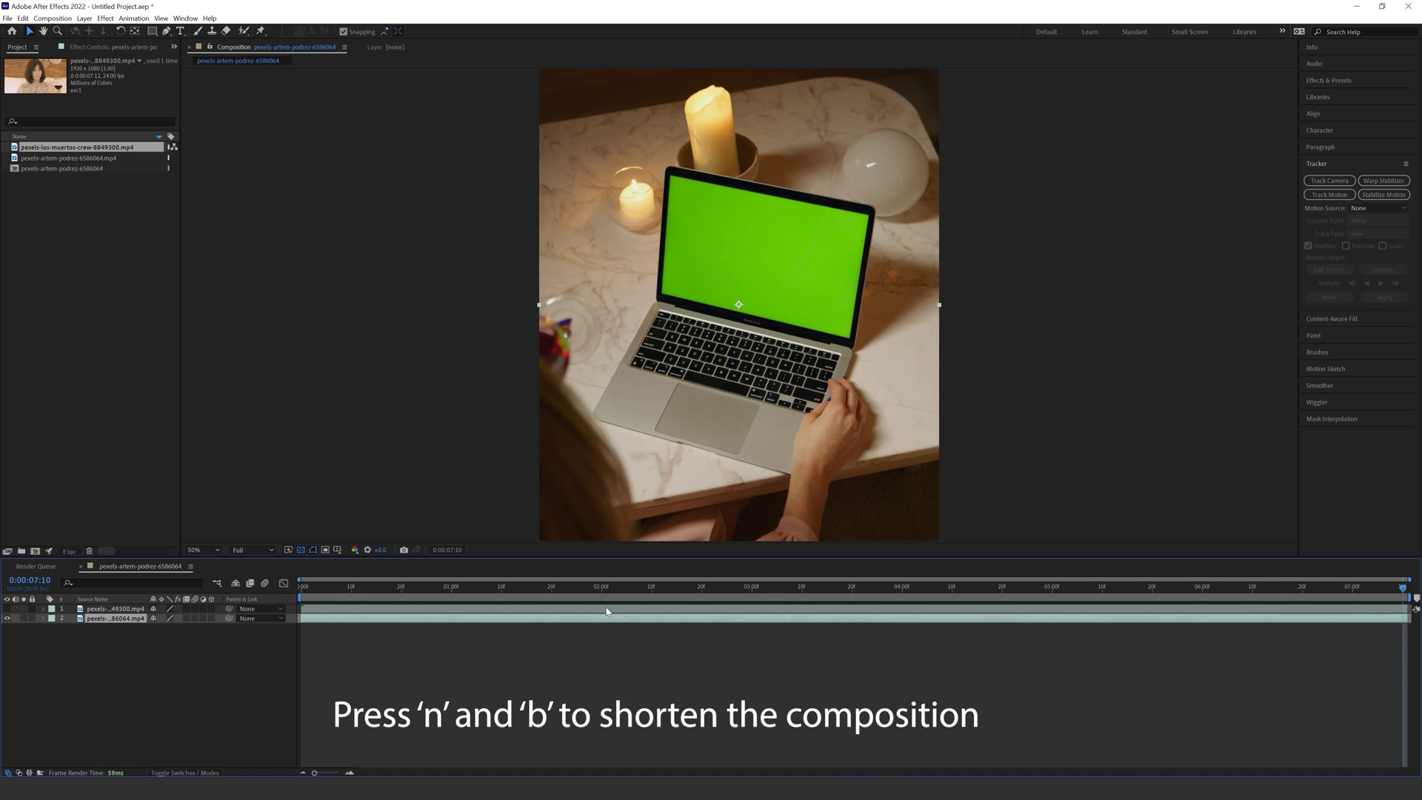
{"action": "mouse_move", "coordinate": [306, 597]}
{"action": "left_mouse_down"}
{"action": "mouse_move", "coordinate": [1384, 607]}
{"action": "mouse_move", "coordinate": [294, 588]}
{"action": "left_mouse_up"}
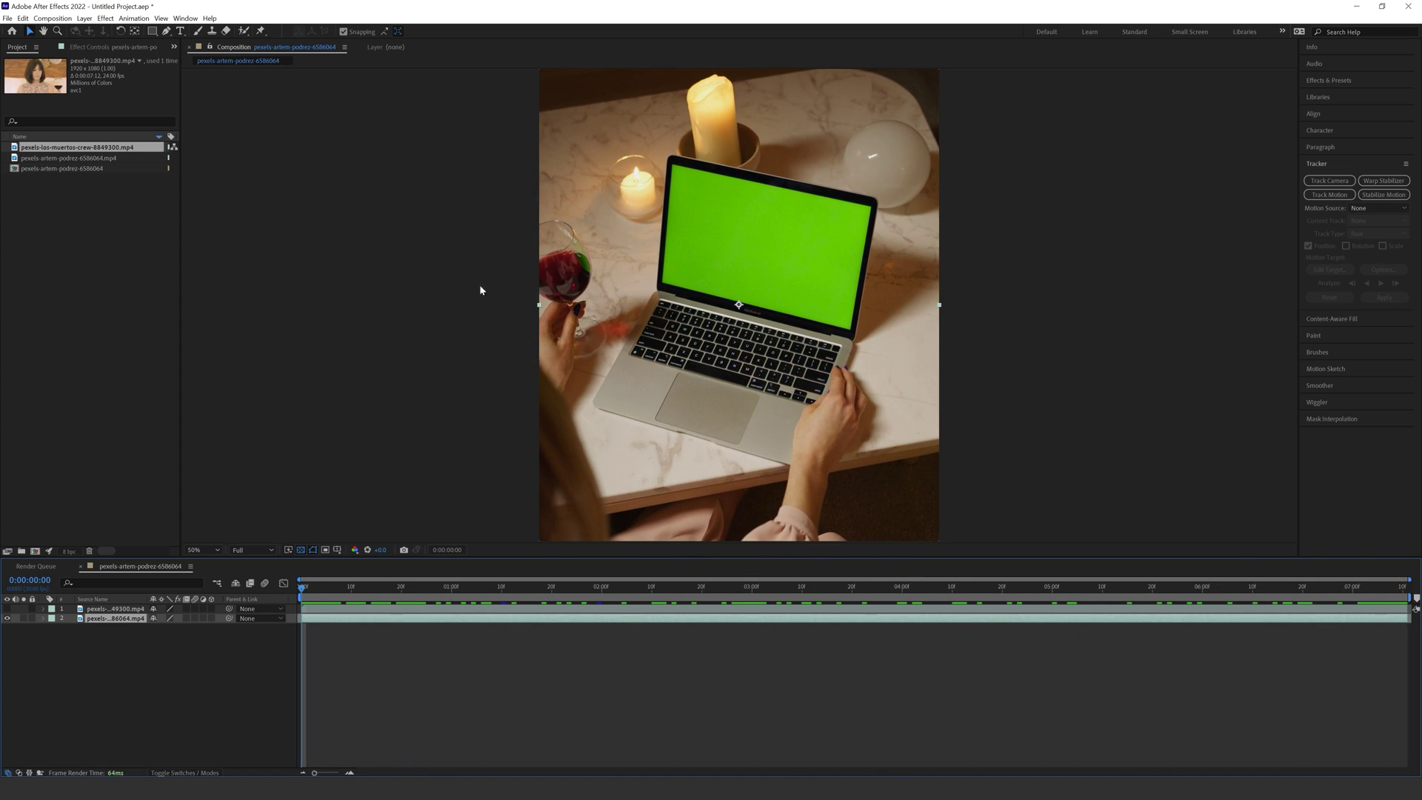
Step: From the first frame, create Tracker 1 on the laptop layer and list the track types
{"action": "left_click", "coordinate": [459, 590]}
{"action": "key", "text": "Home"}
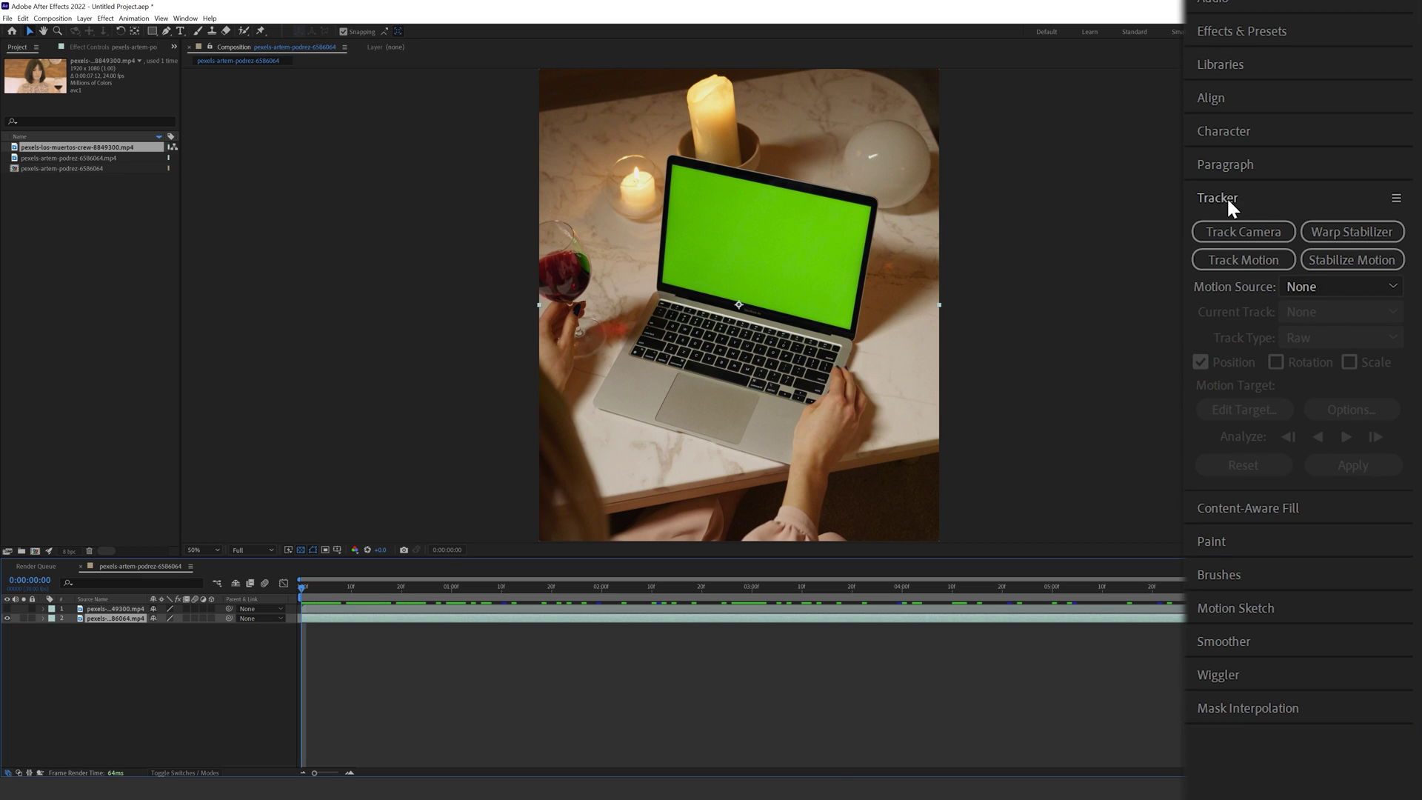
{"action": "left_click", "coordinate": [1224, 257]}
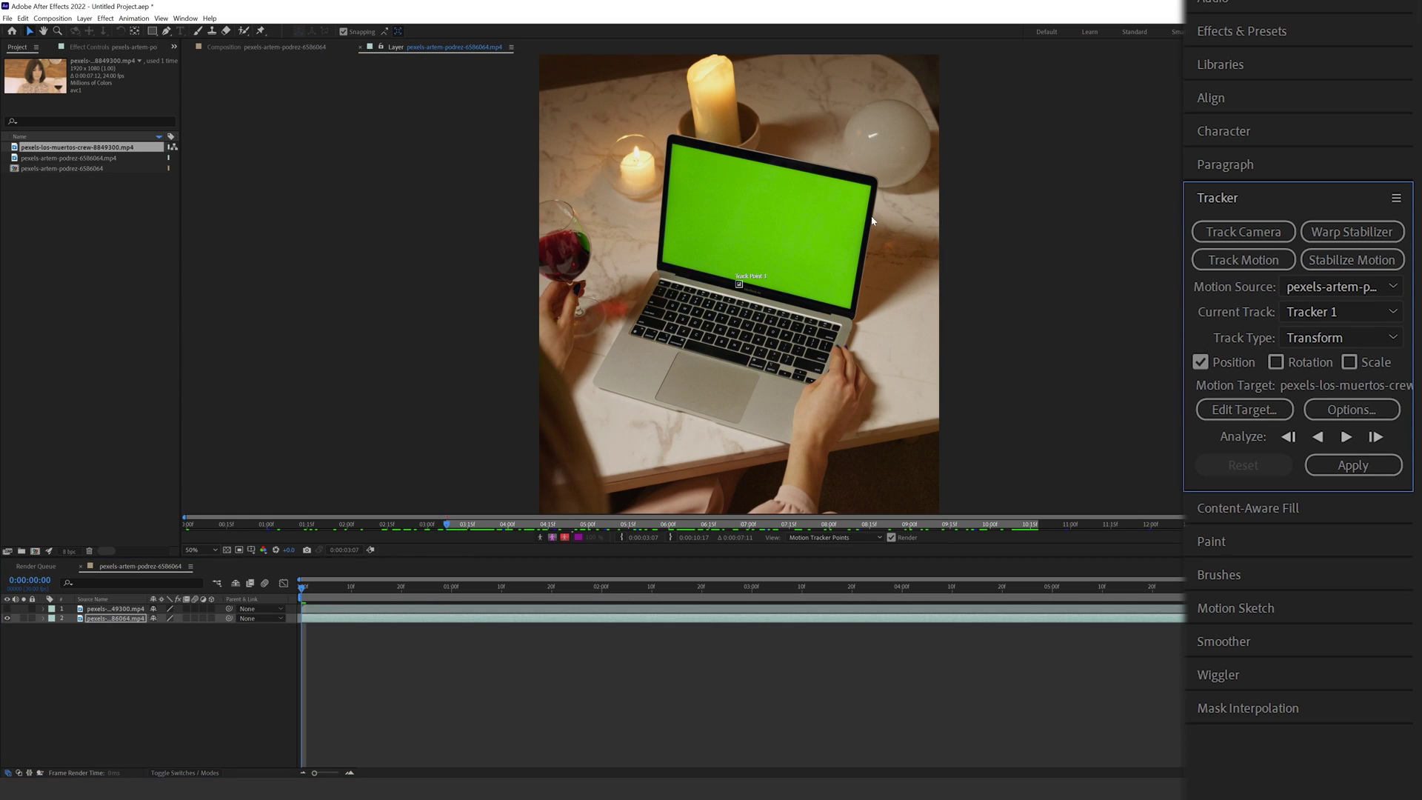
{"action": "key", "text": "period"}
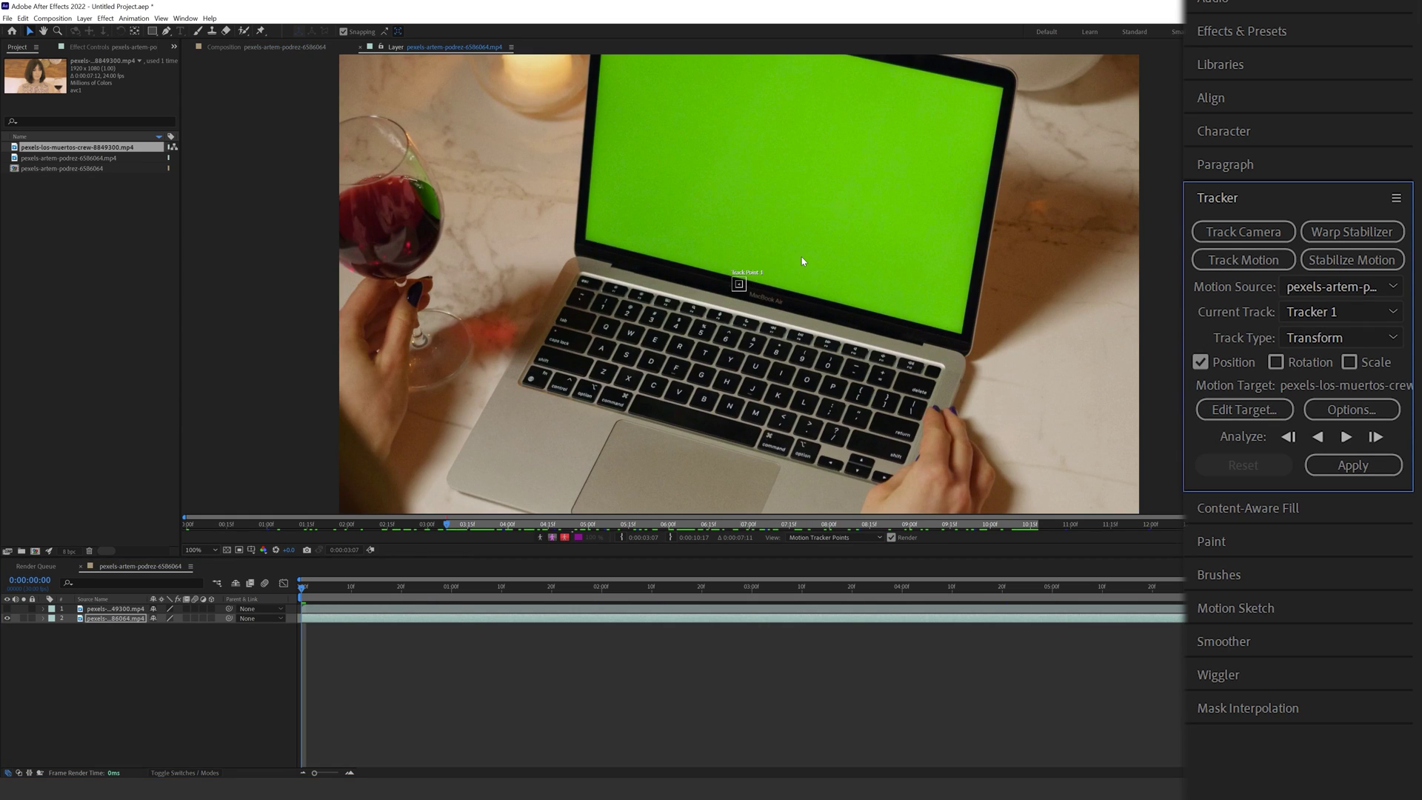
{"action": "key", "text": "comma"}
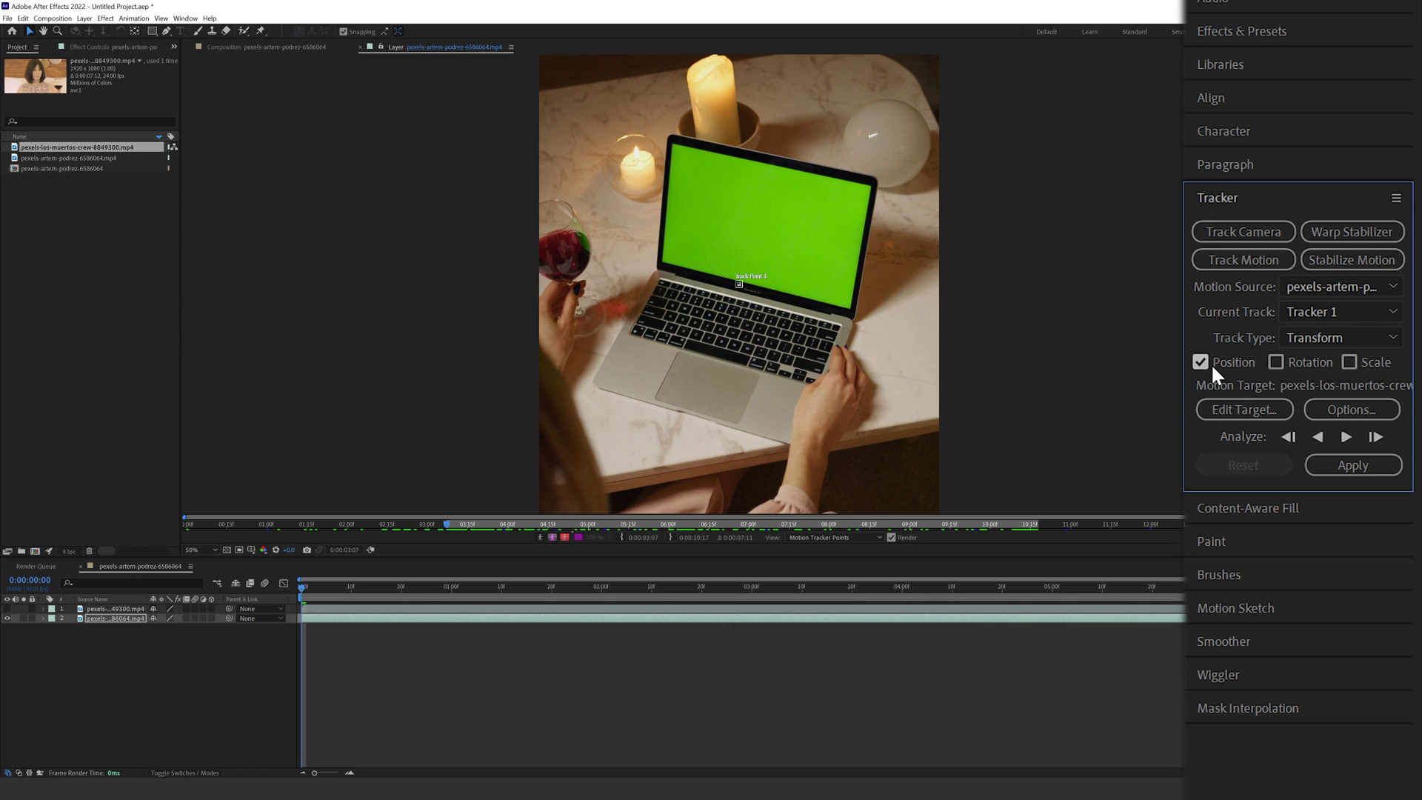
{"action": "left_click", "coordinate": [1327, 337]}
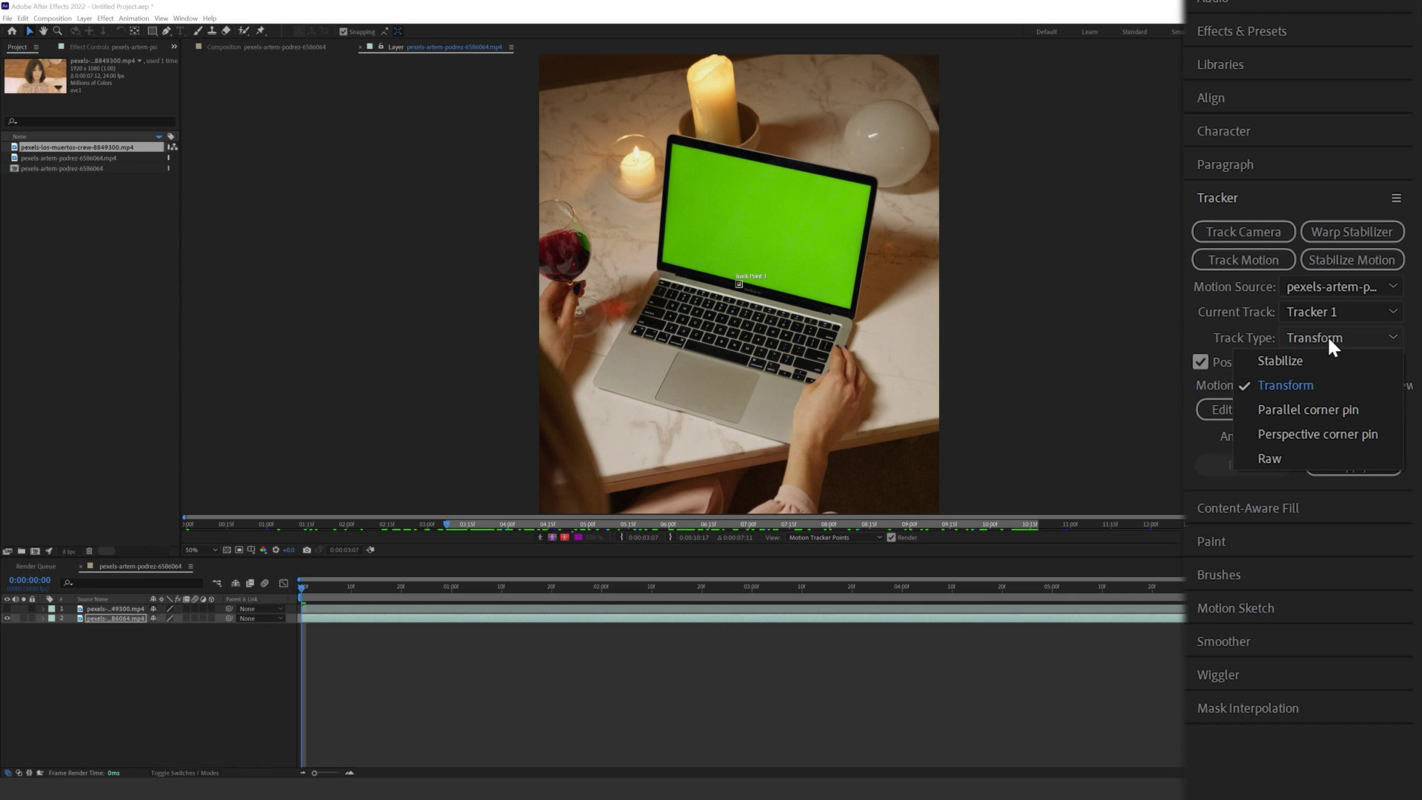
Step: Set the track type to Perspective corner pin and enlarge Track Point 1's region
{"action": "left_click", "coordinate": [1326, 435]}
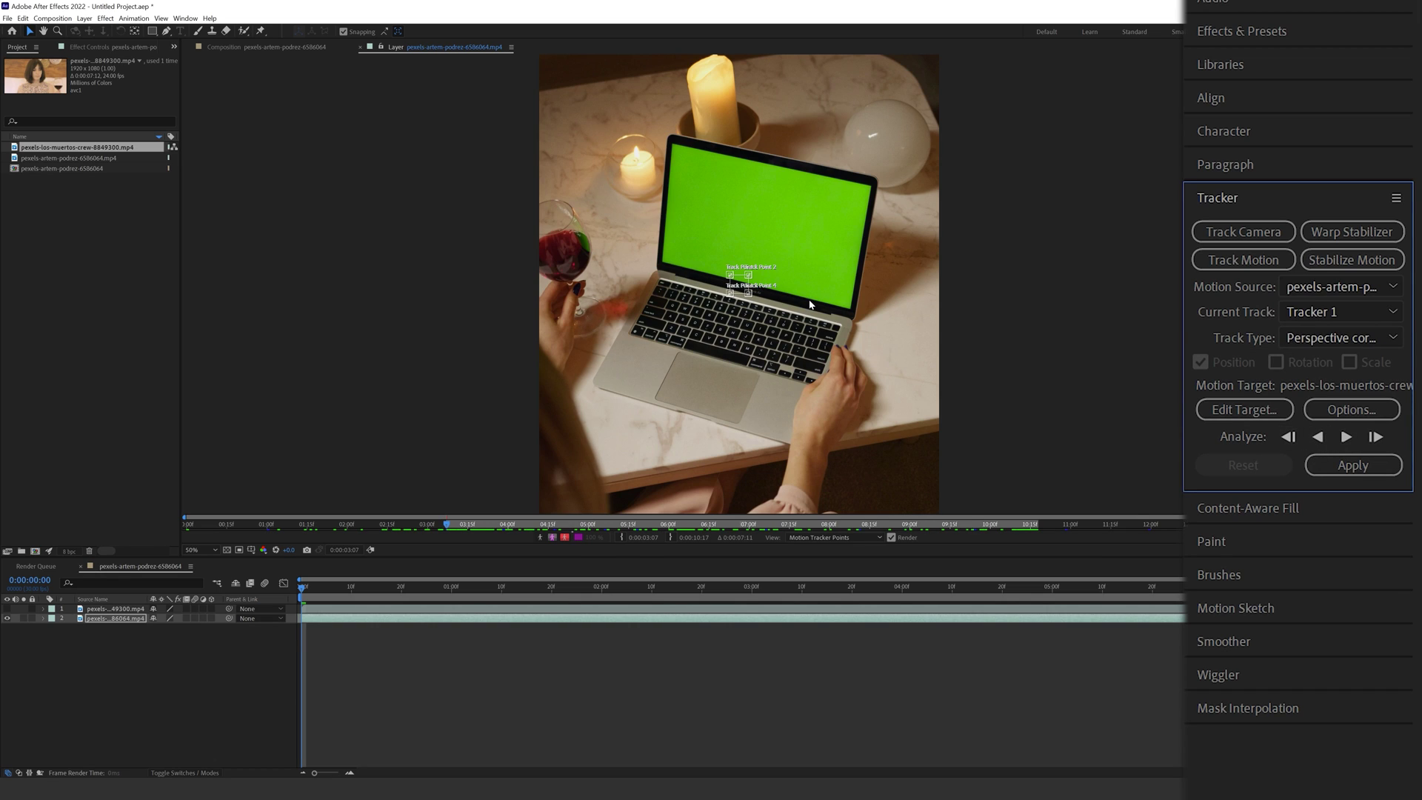
{"action": "key", "text": "period"}
{"action": "key", "text": "period"}
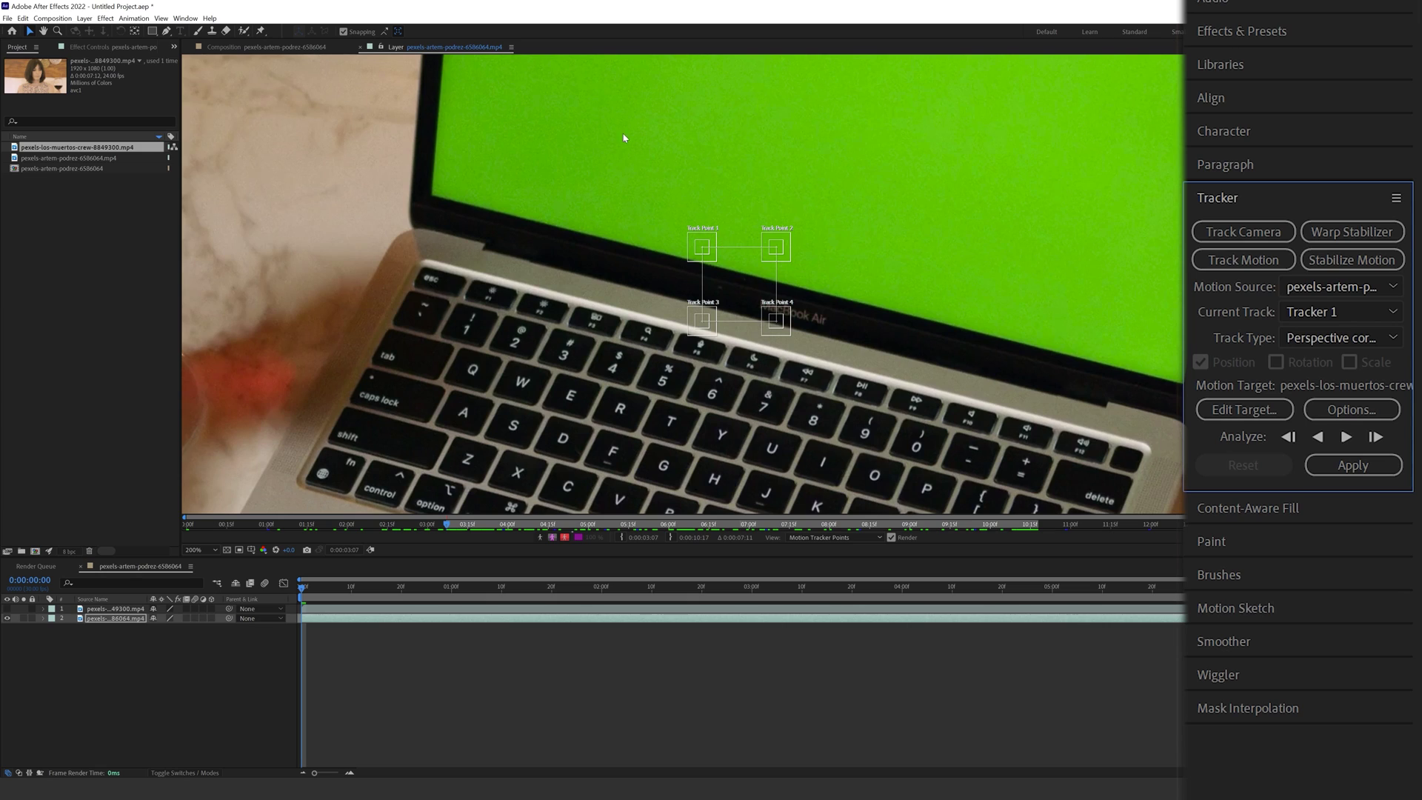
{"action": "key", "text": "comma"}
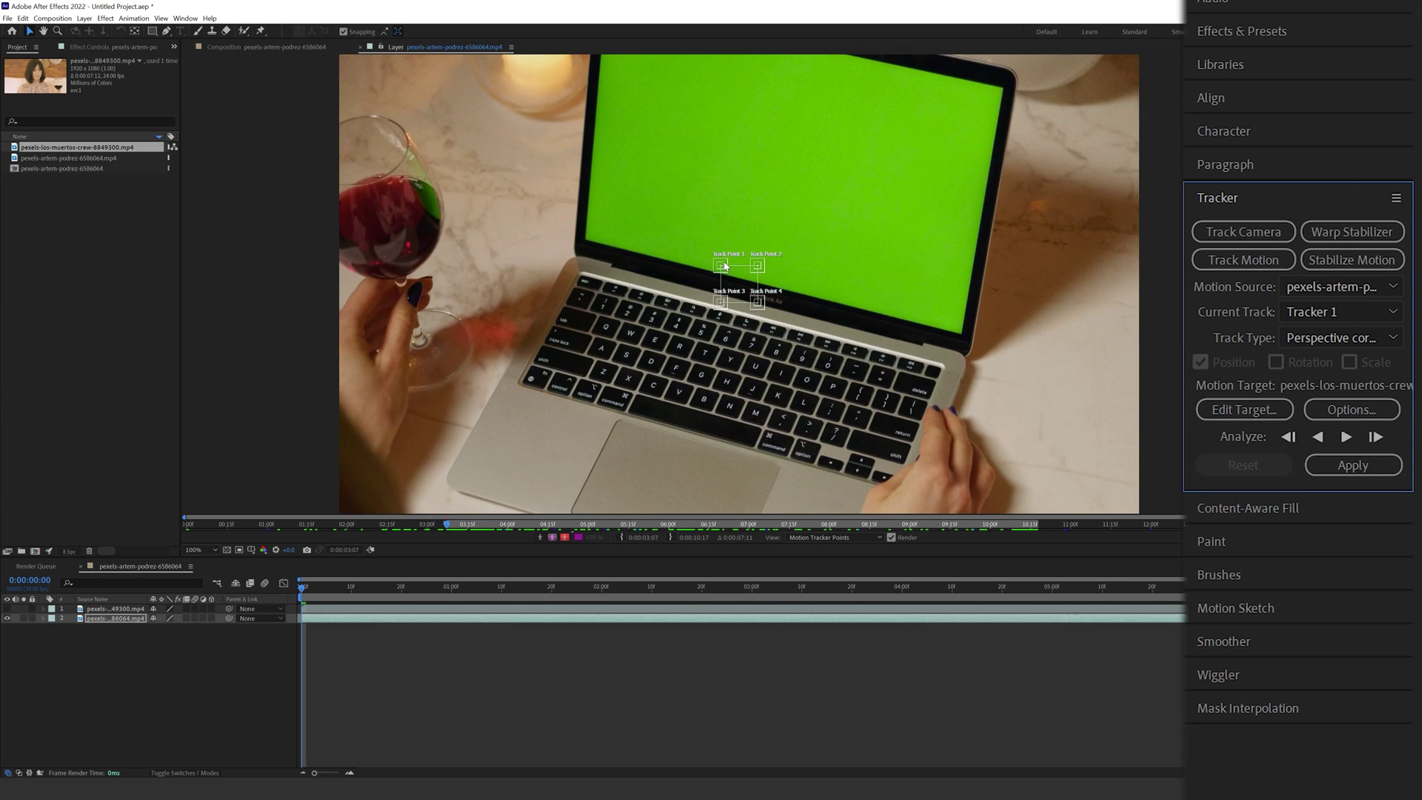
{"action": "left_click_drag", "start_coordinate": [724, 265], "coordinate": [607, 344]}
{"action": "scroll", "coordinate": [783, 421], "scroll_direction": "down", "scroll_amount": 2}
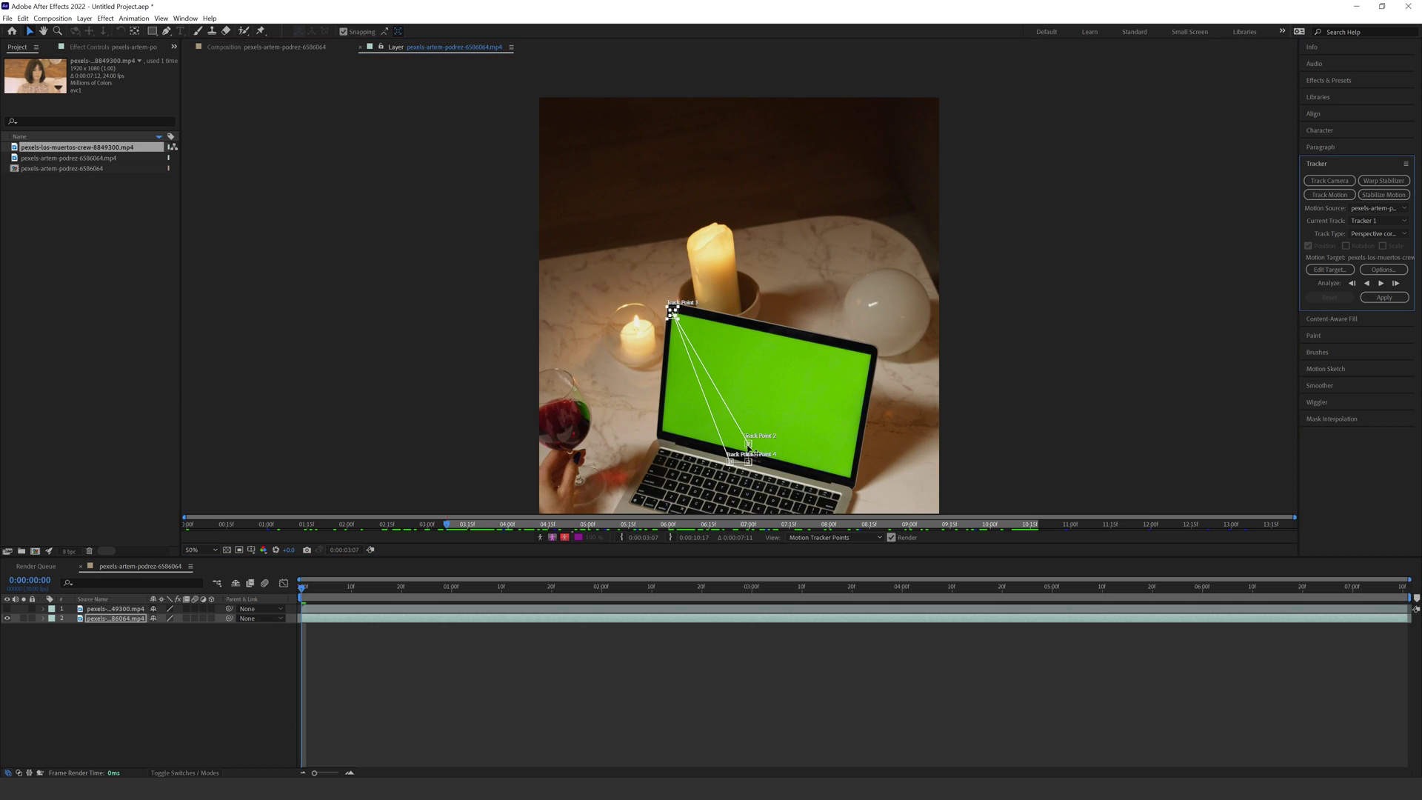
{"action": "left_click_drag", "start_coordinate": [819, 387], "coordinate": [812, 307]}
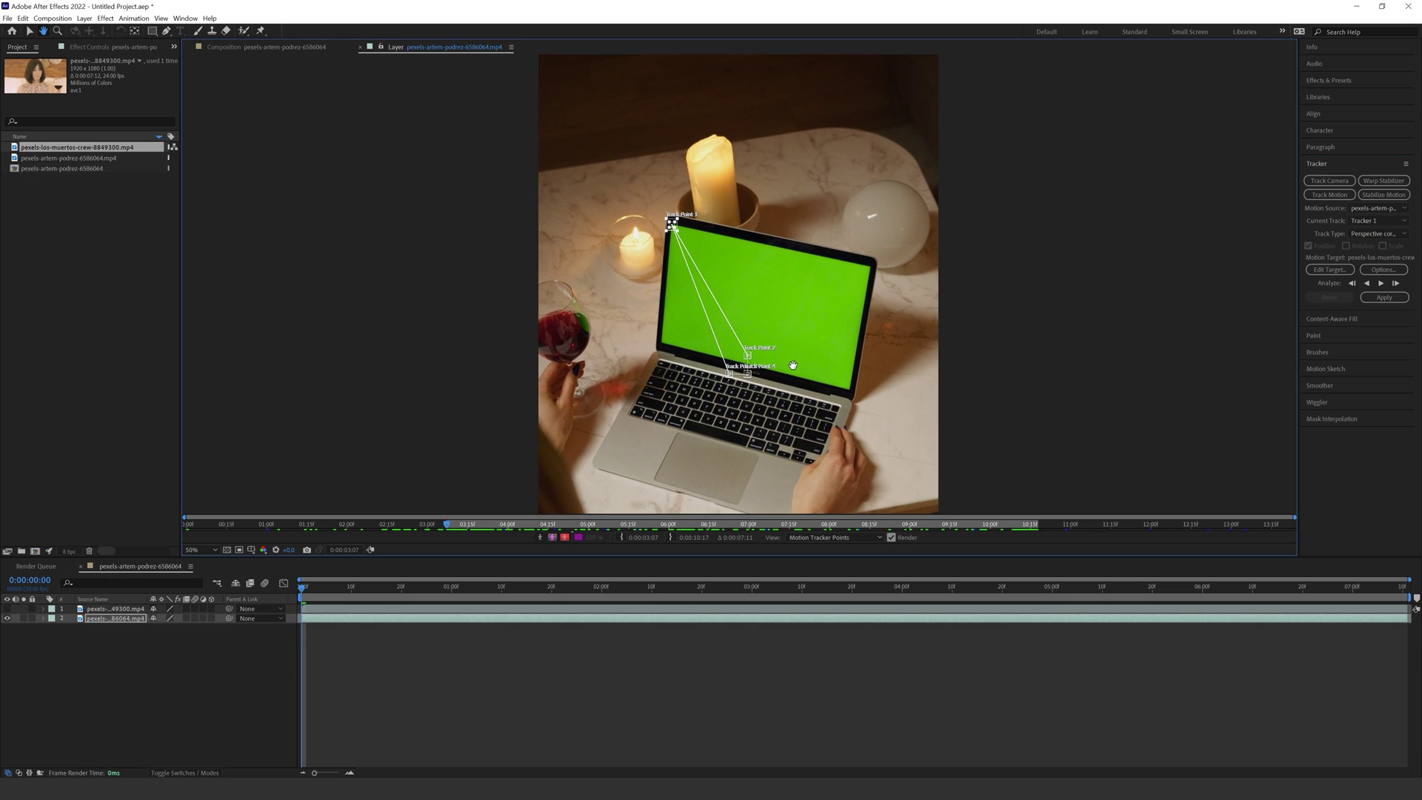
{"action": "scroll", "coordinate": [800, 389], "scroll_direction": "up", "scroll_amount": 3}
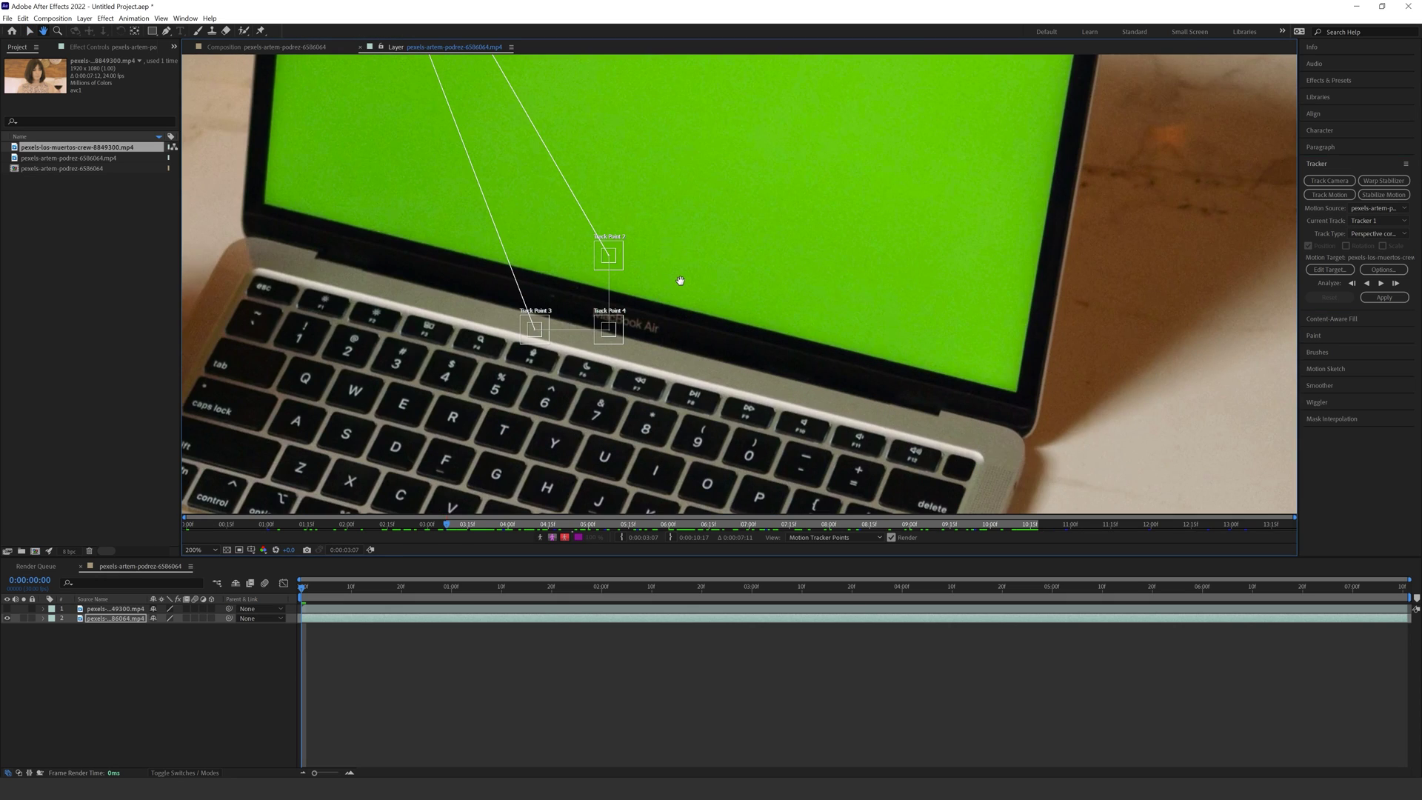
{"action": "key", "text": "v"}
Step: Move Track Point 2 onto the green screen's top-right corner
{"action": "left_click_drag", "start_coordinate": [616, 241], "coordinate": [1099, 405]}
{"action": "scroll", "coordinate": [861, 426], "scroll_direction": "down", "scroll_amount": 8}
{"action": "scroll", "coordinate": [523, 446], "scroll_direction": "up", "scroll_amount": 5}
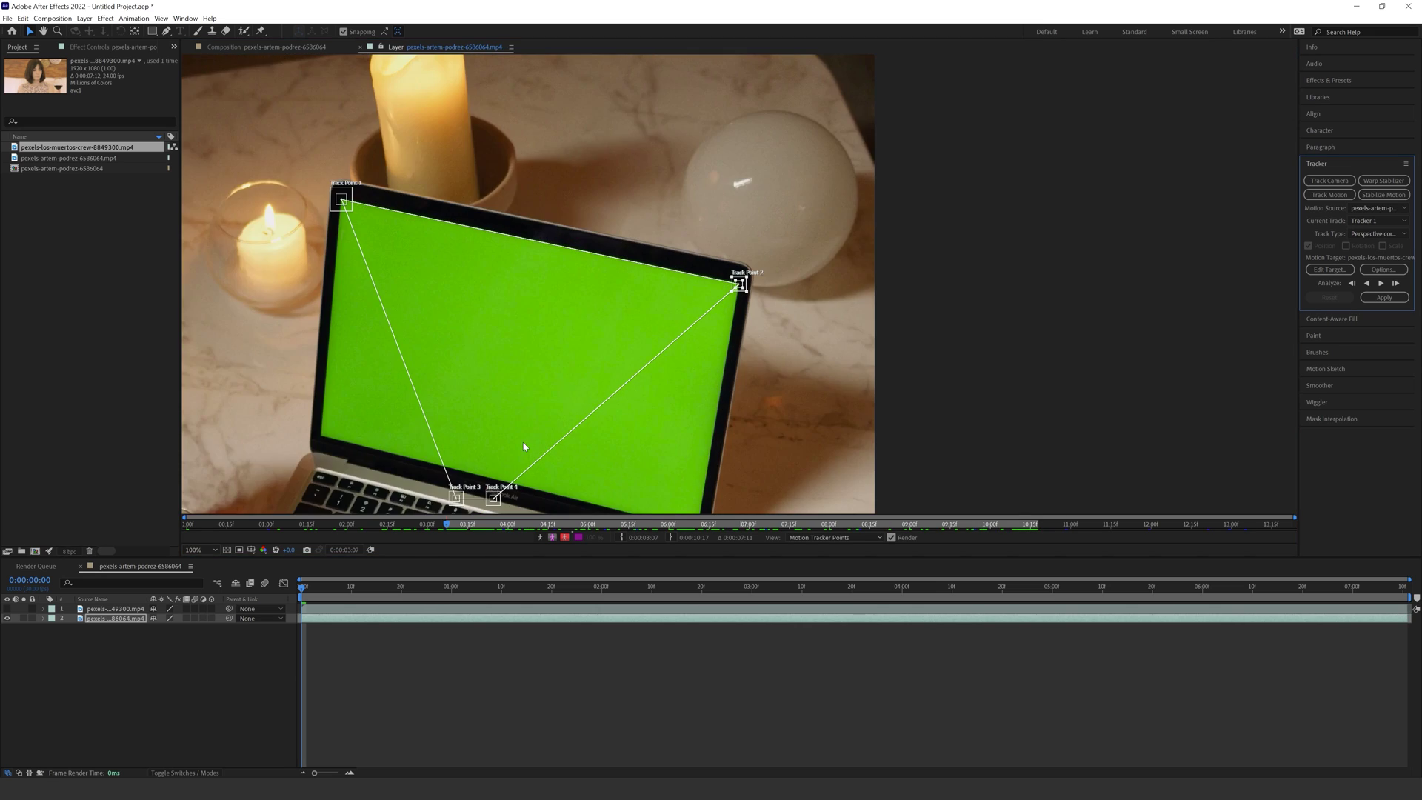
{"action": "key", "text": "space"}
{"action": "scroll", "coordinate": [652, 370], "scroll_direction": "up", "scroll_amount": 2}
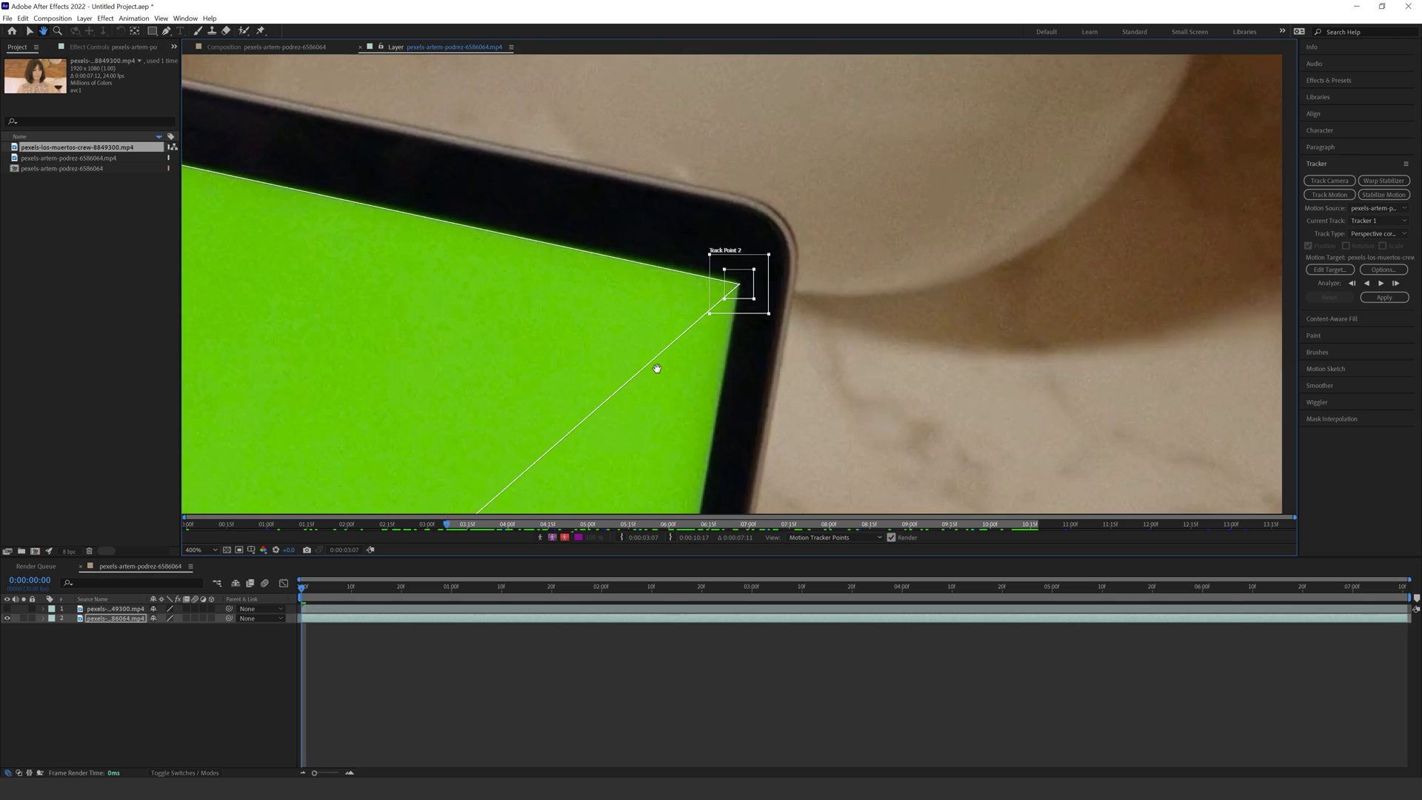
{"action": "key", "text": "space"}
{"action": "scroll", "coordinate": [607, 380], "scroll_direction": "down", "scroll_amount": 2}
{"action": "scroll", "coordinate": [915, 203], "scroll_direction": "up", "scroll_amount": 2}
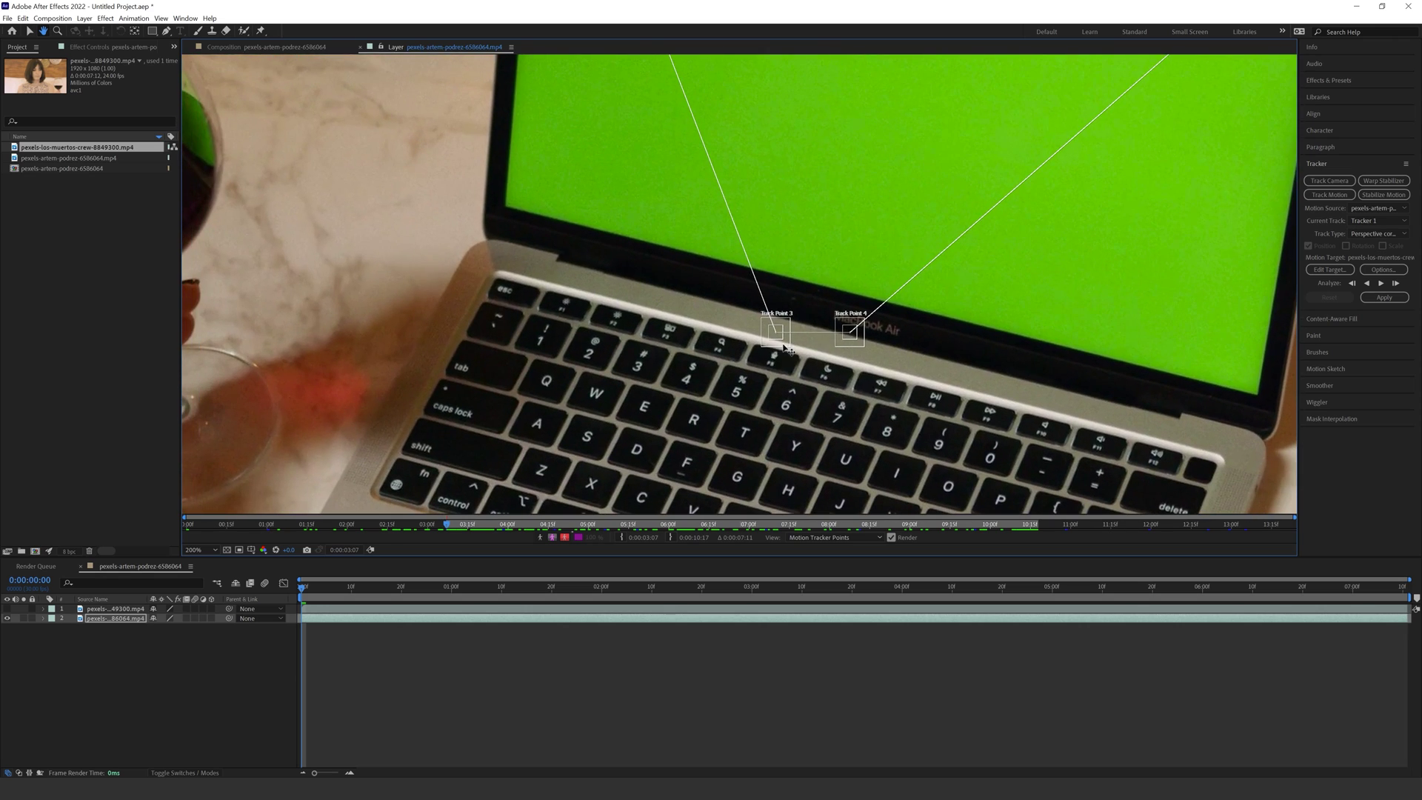
{"action": "key", "text": "v"}
Step: Place Track Points 3 and 4 on the screen's bottom-left and bottom-right corners
{"action": "left_click_drag", "start_coordinate": [791, 328], "coordinate": [517, 200]}
{"action": "left_click_drag", "start_coordinate": [866, 344], "coordinate": [1268, 409]}
{"action": "key", "text": "comma"}
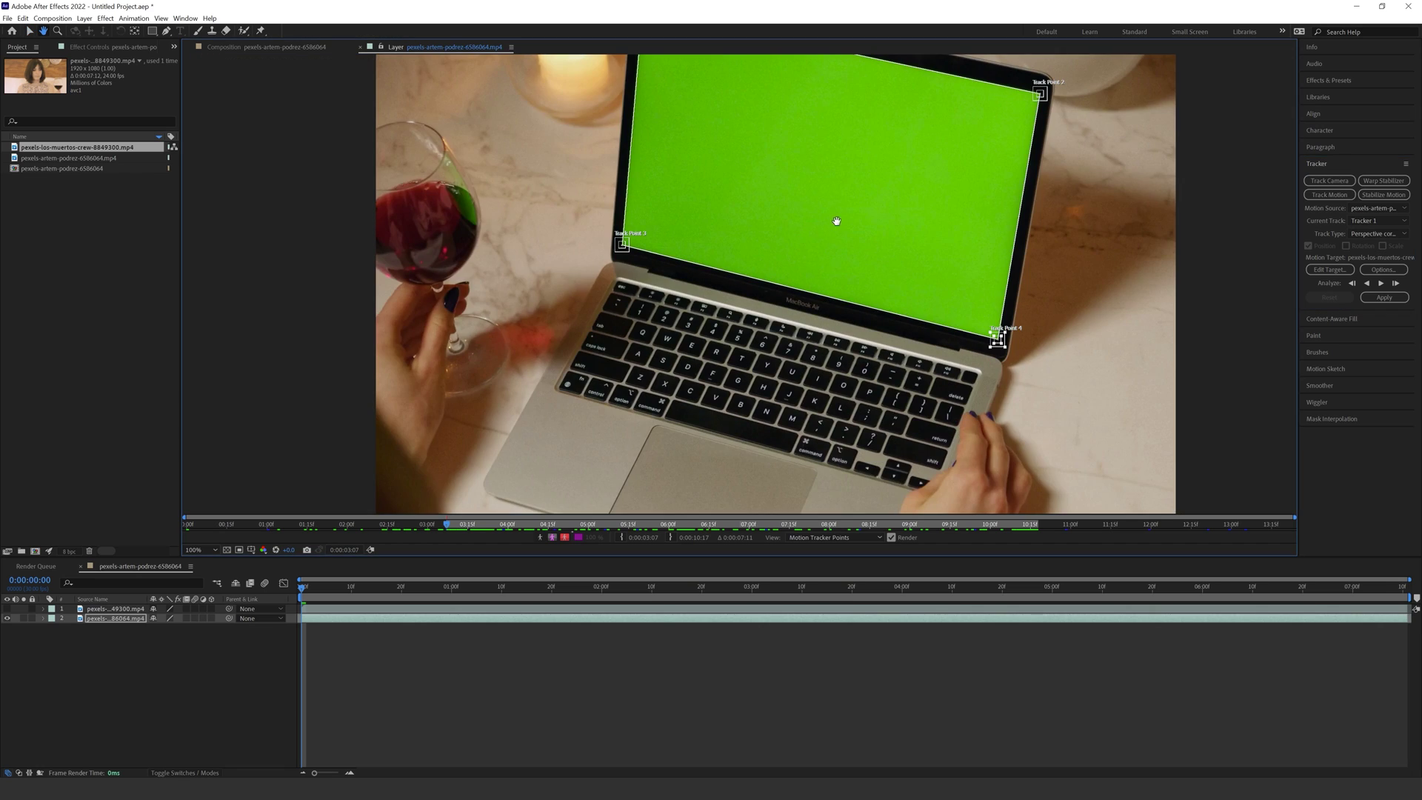
{"action": "left_click_drag", "start_coordinate": [826, 265], "coordinate": [756, 302]}
{"action": "key", "text": "v"}
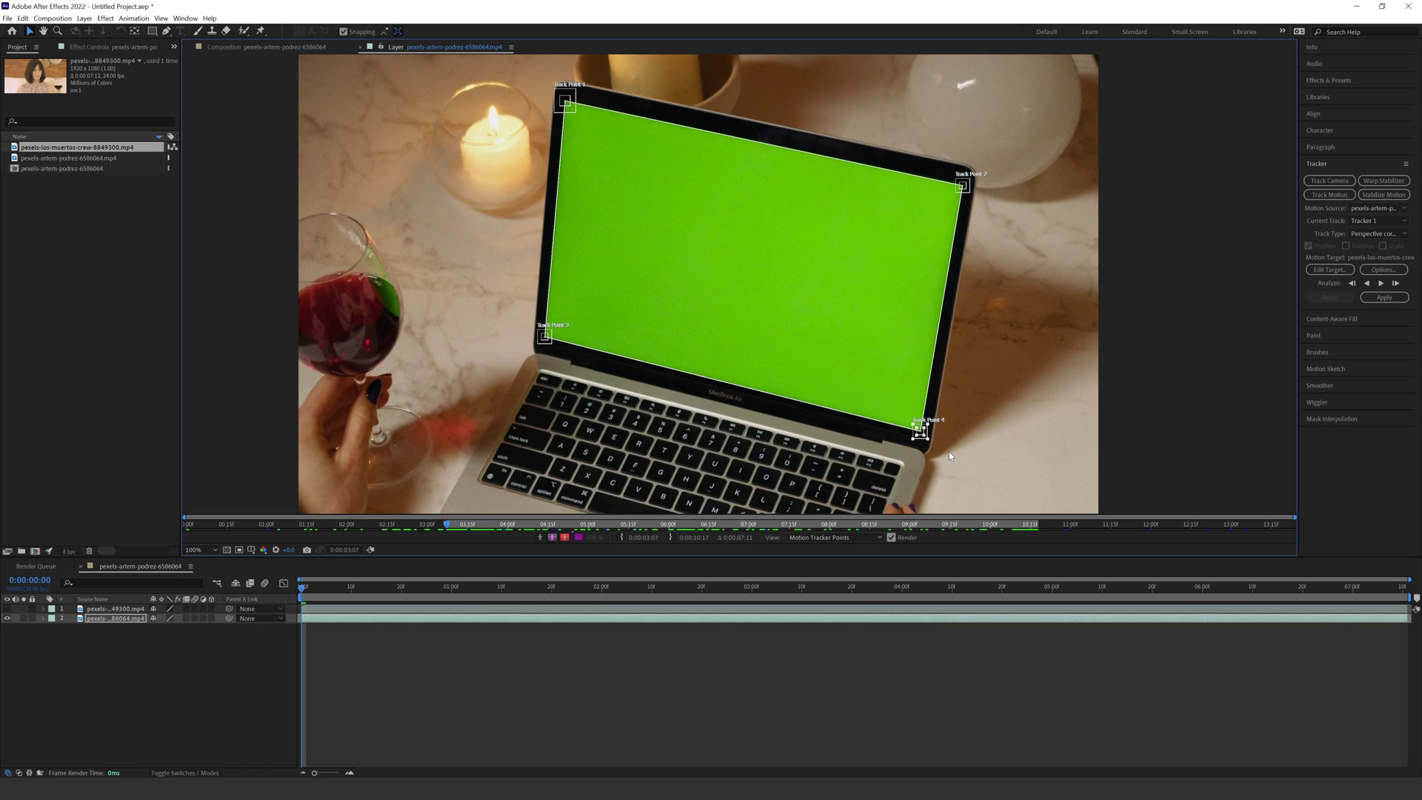
{"action": "key", "text": "comma"}
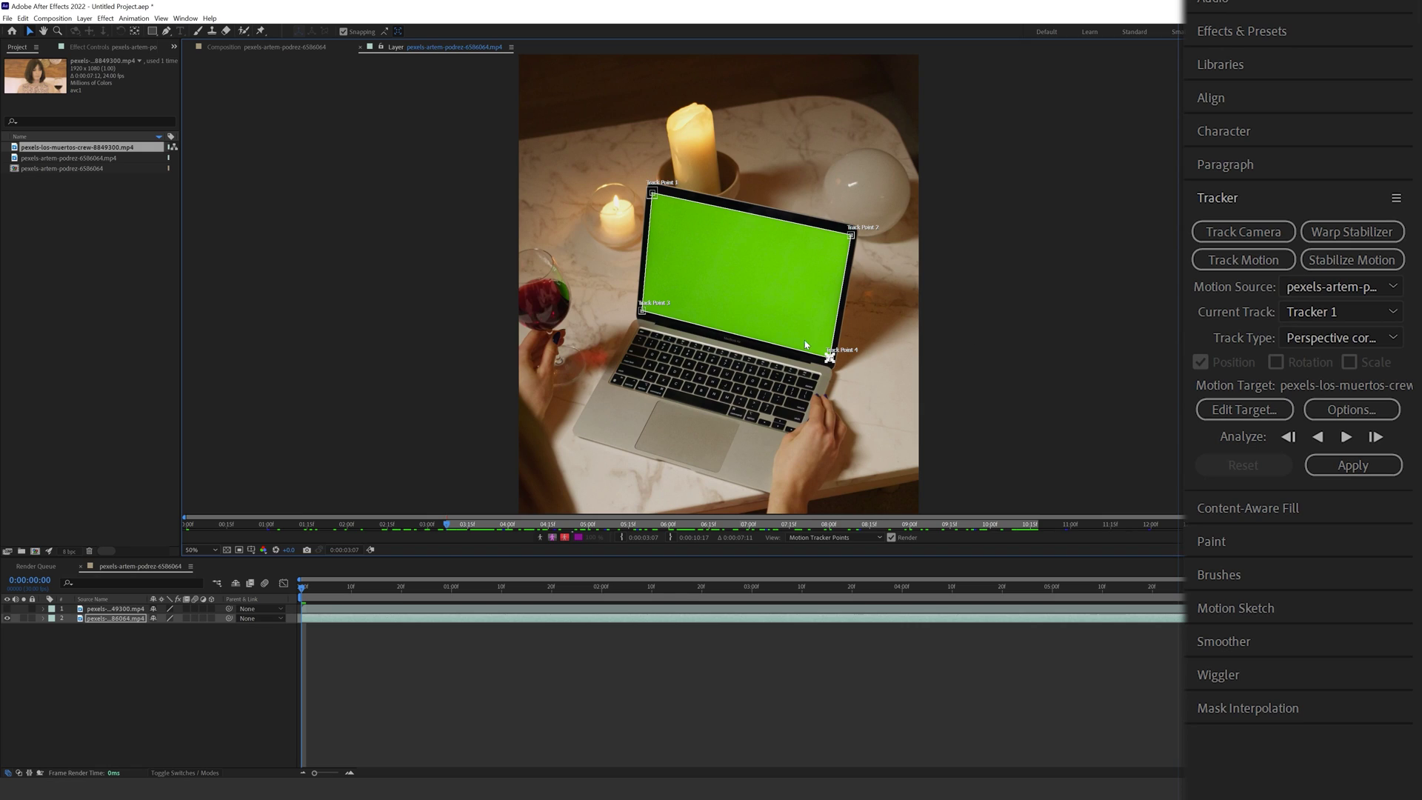
Step: Analyze the four corners two single frames forward, then forward through the clip
{"action": "left_click", "coordinate": [1375, 436]}
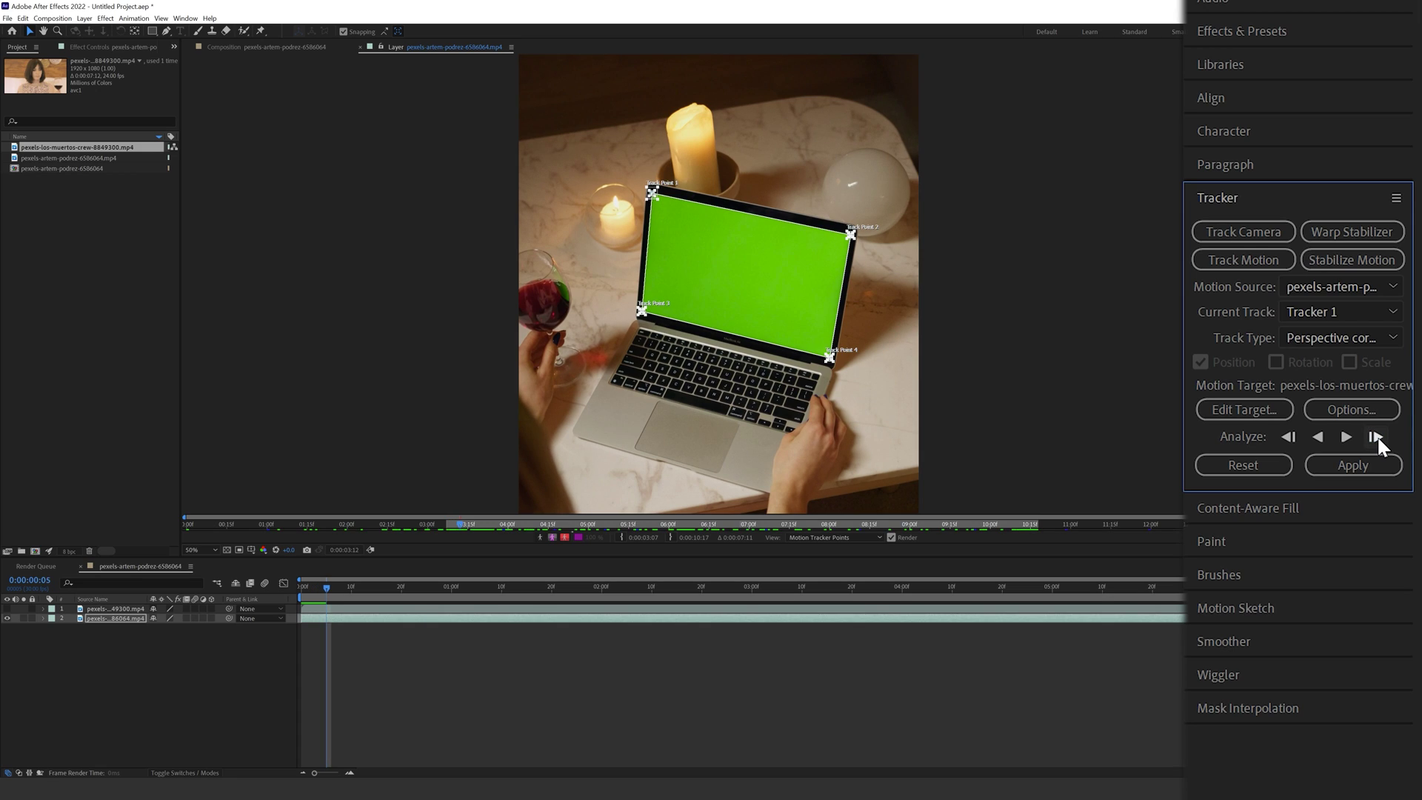
{"action": "left_click", "coordinate": [1376, 436]}
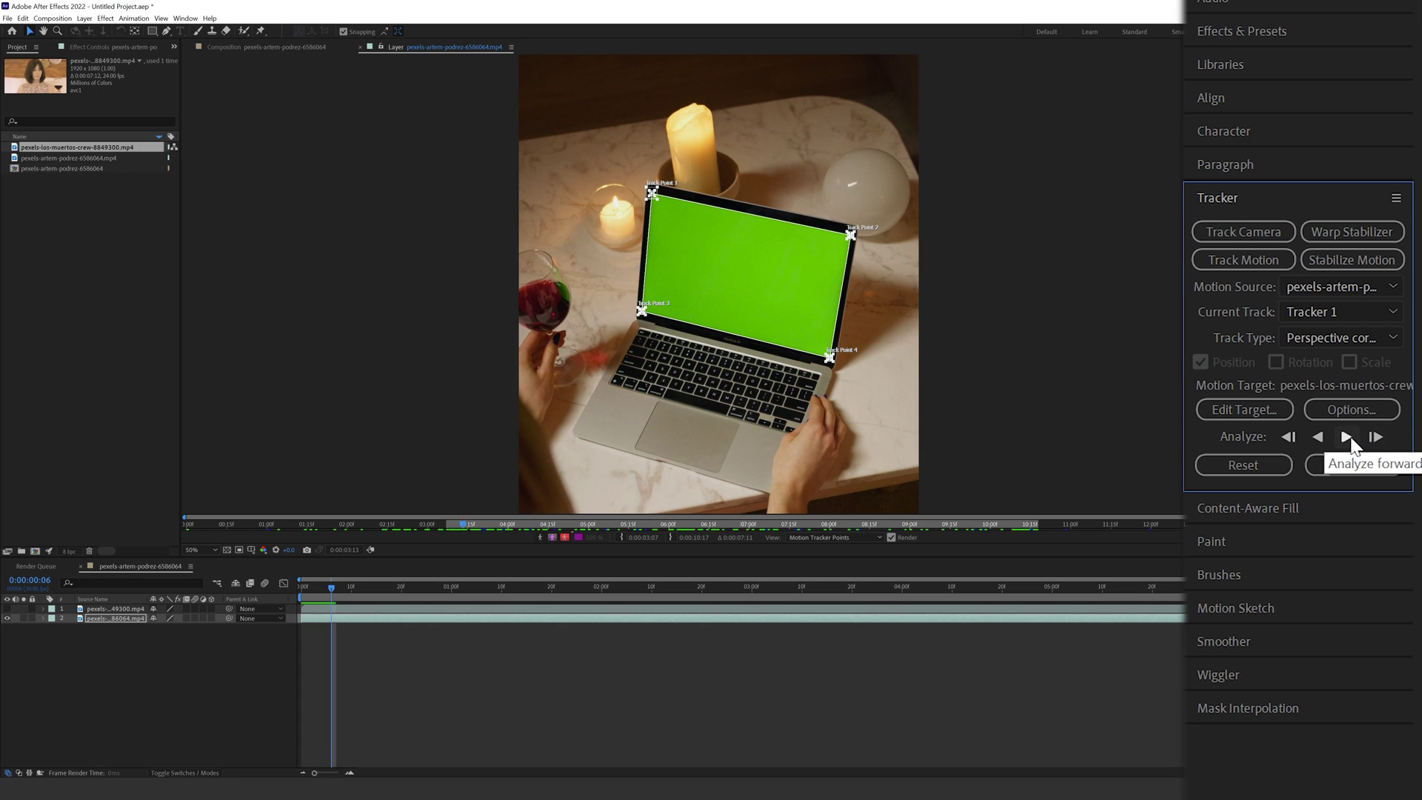
{"action": "left_click", "coordinate": [1347, 438]}
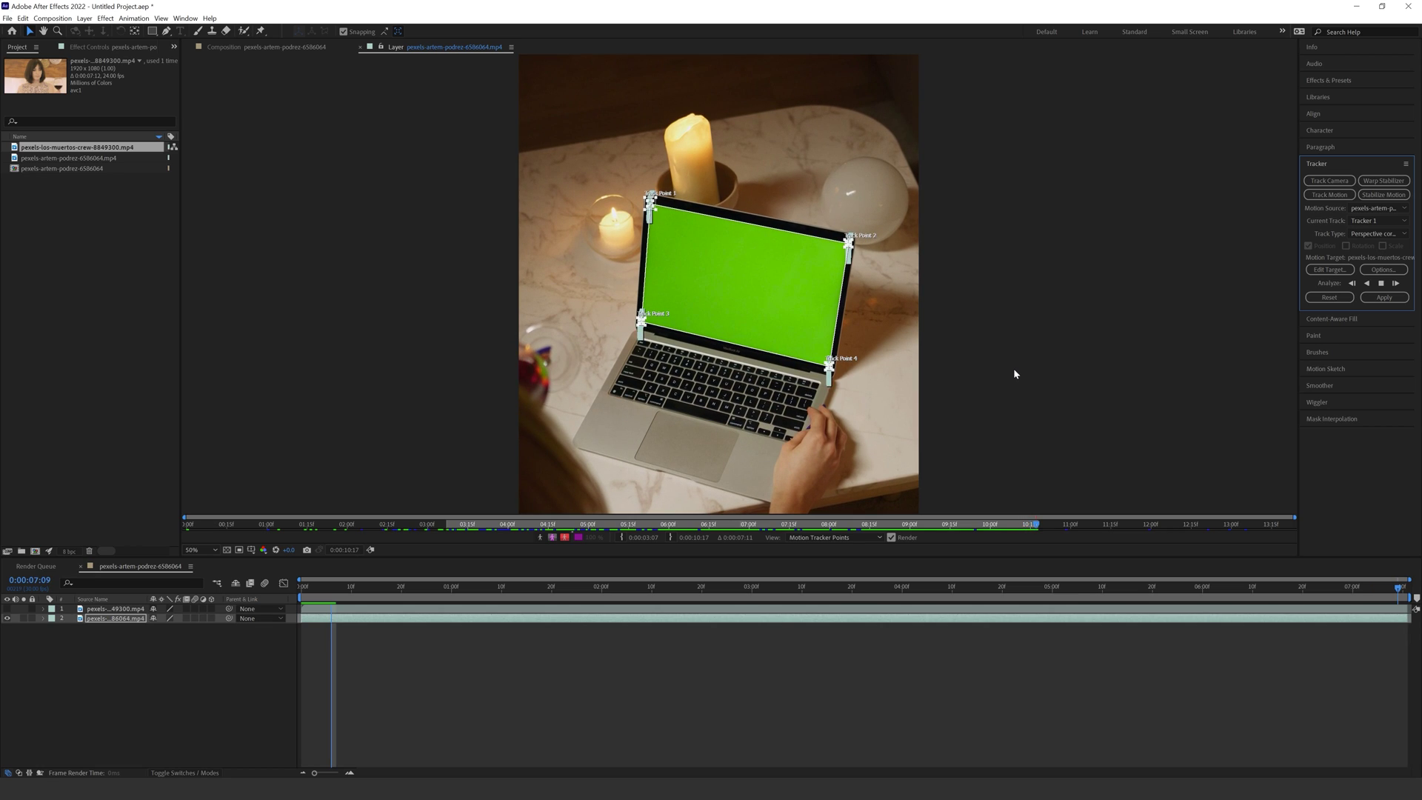
{"action": "left_click_drag", "start_coordinate": [900, 587], "coordinate": [316, 587]}
{"action": "left_click_drag", "start_coordinate": [464, 587], "coordinate": [275, 627]}
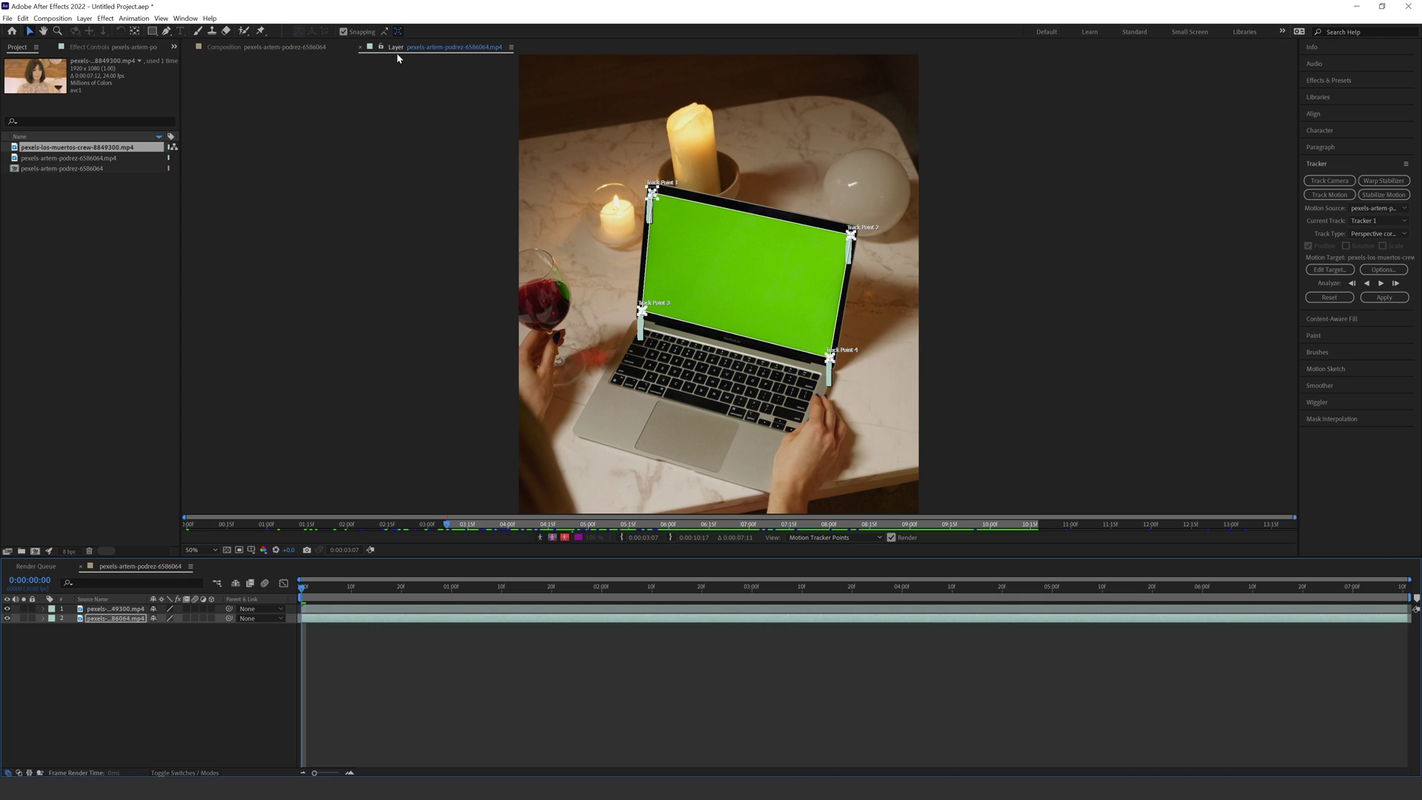
{"action": "left_click", "coordinate": [241, 48]}
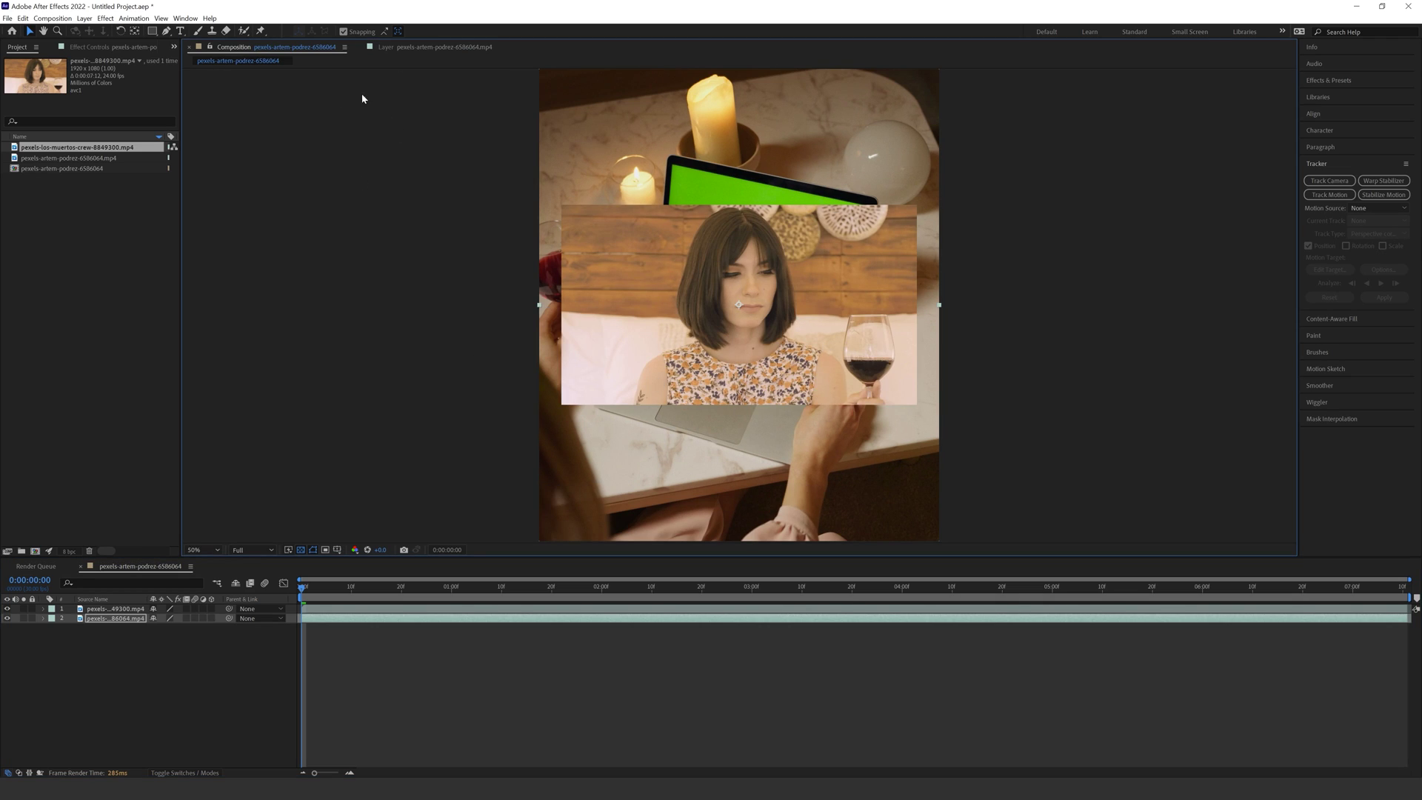
{"action": "left_click", "coordinate": [428, 47]}
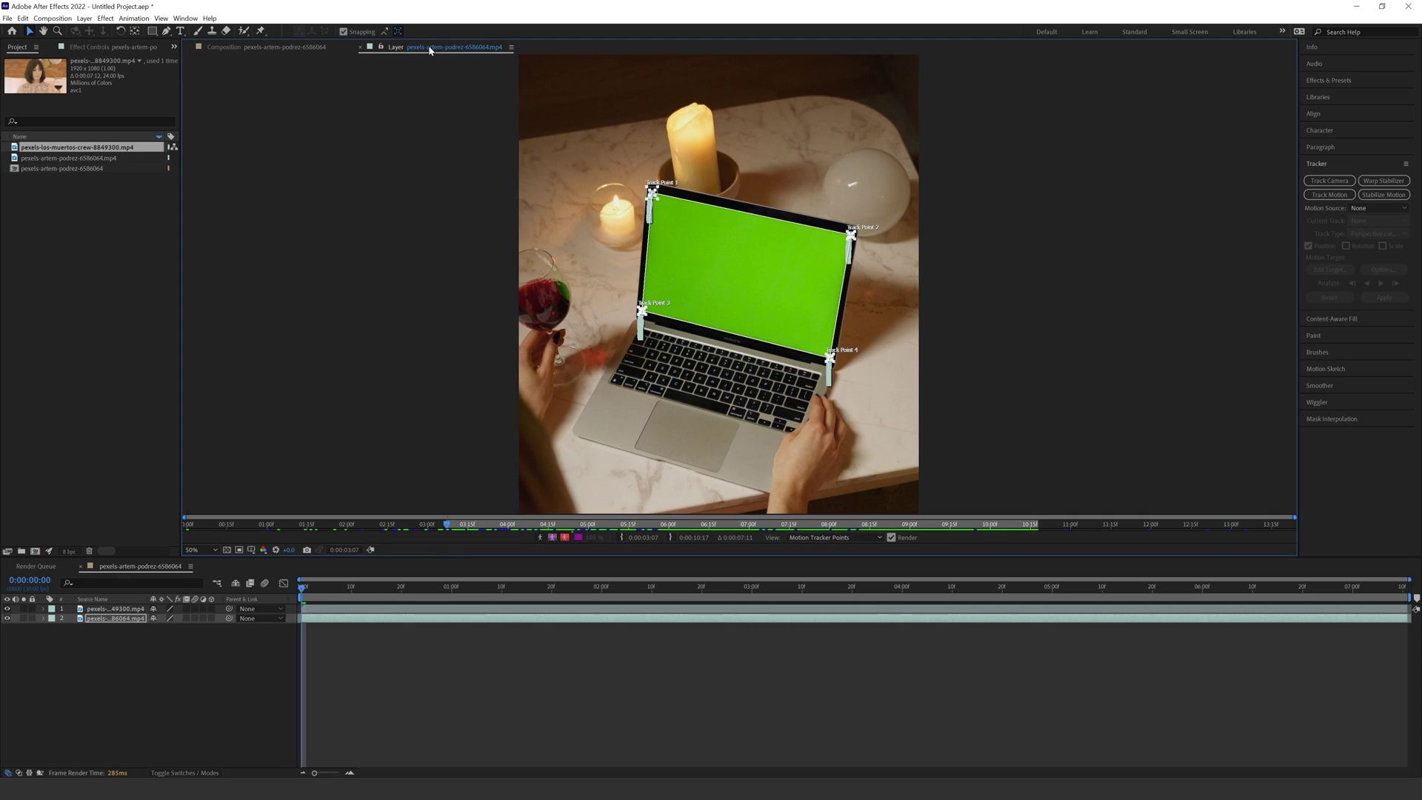
{"action": "left_click", "coordinate": [120, 623]}
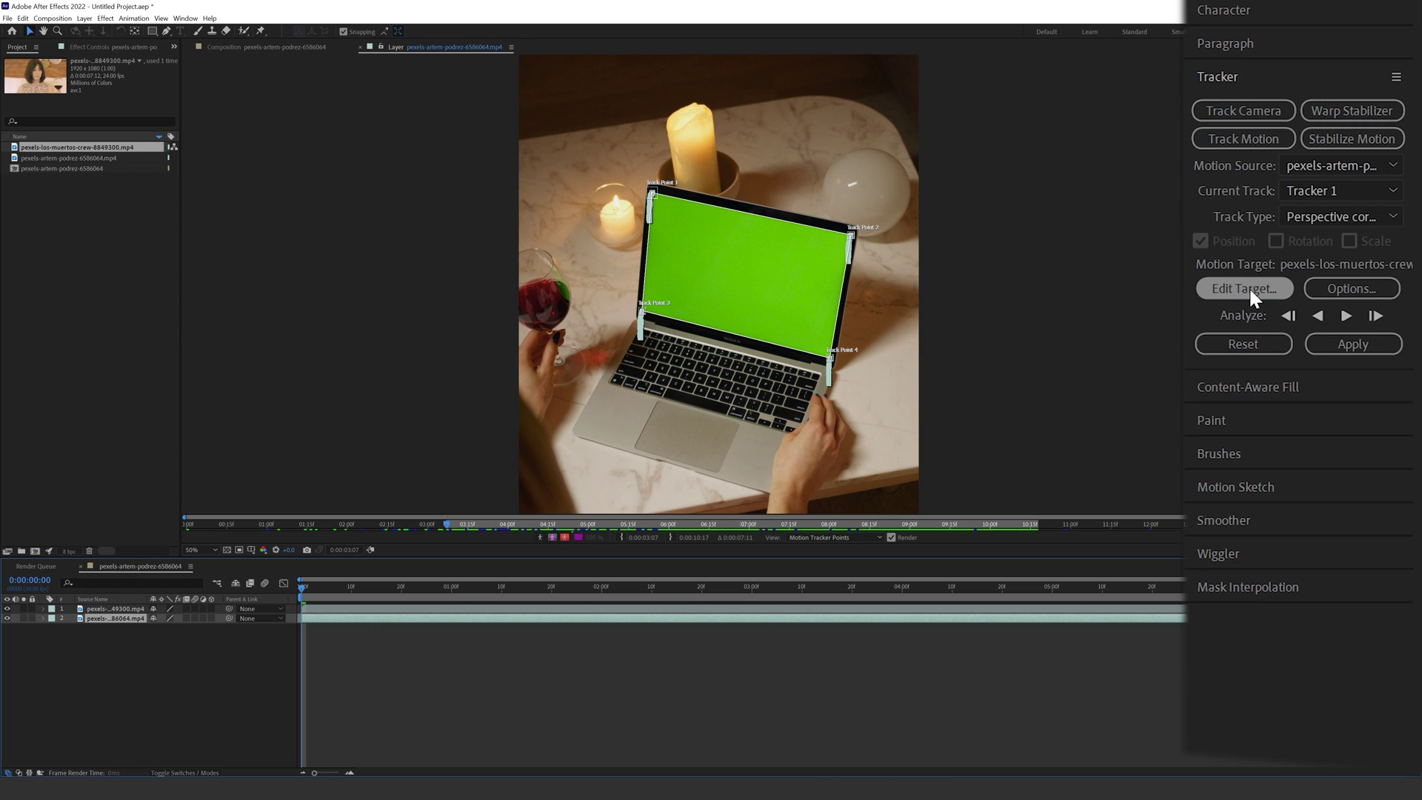
Step: Set the wine clip layer as the motion target and apply the corner-pin track
{"action": "left_click", "coordinate": [1332, 271]}
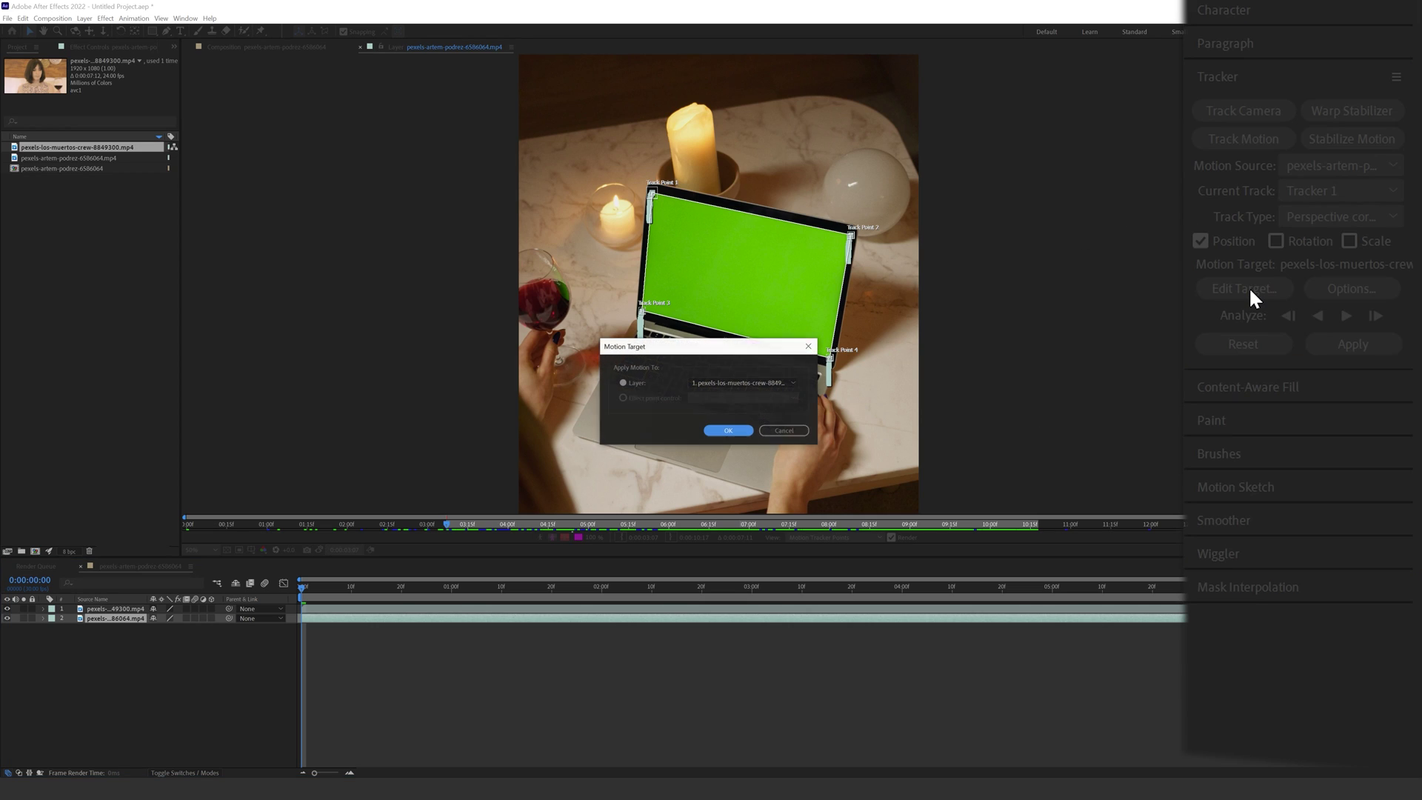
{"action": "left_click", "coordinate": [706, 384]}
{"action": "left_click", "coordinate": [718, 400]}
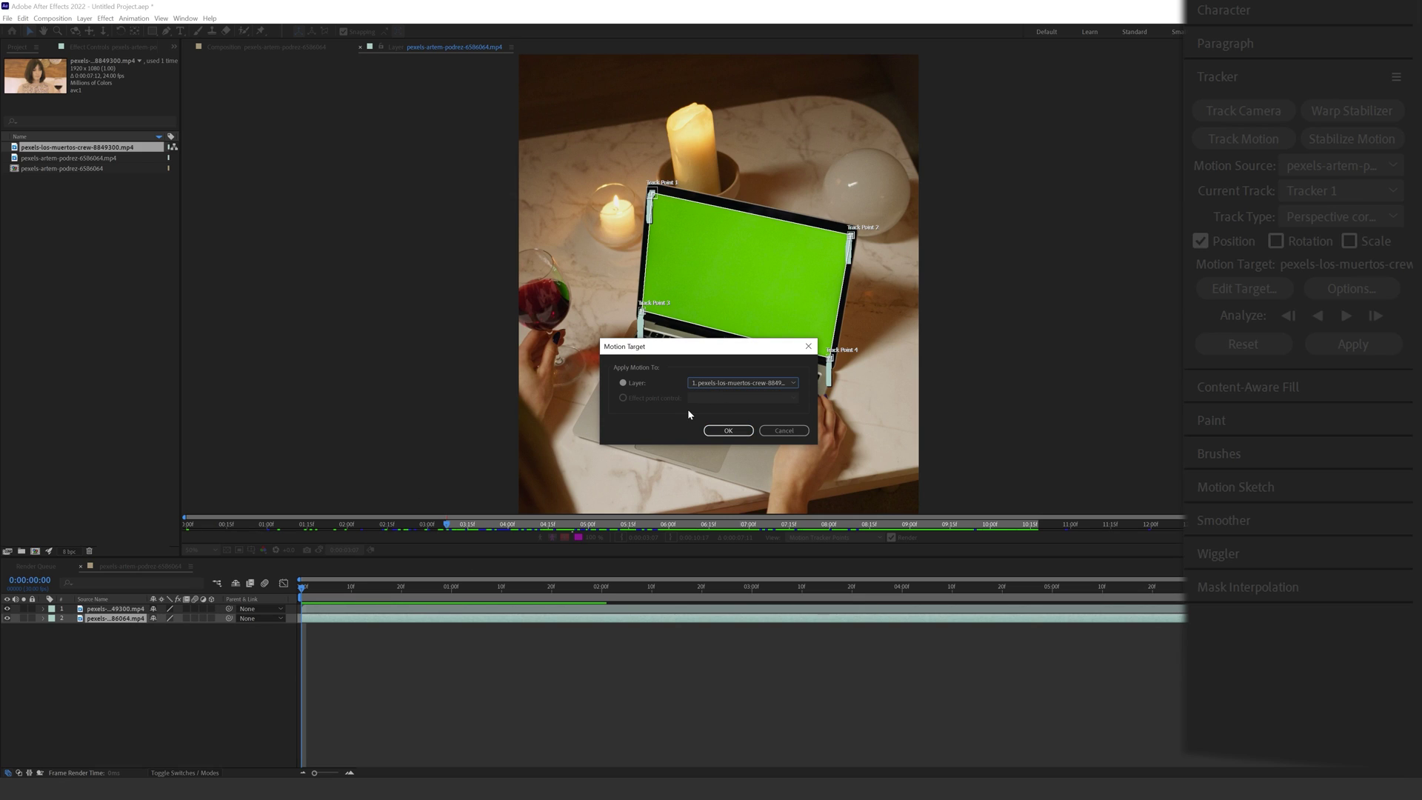
{"action": "left_click", "coordinate": [729, 434]}
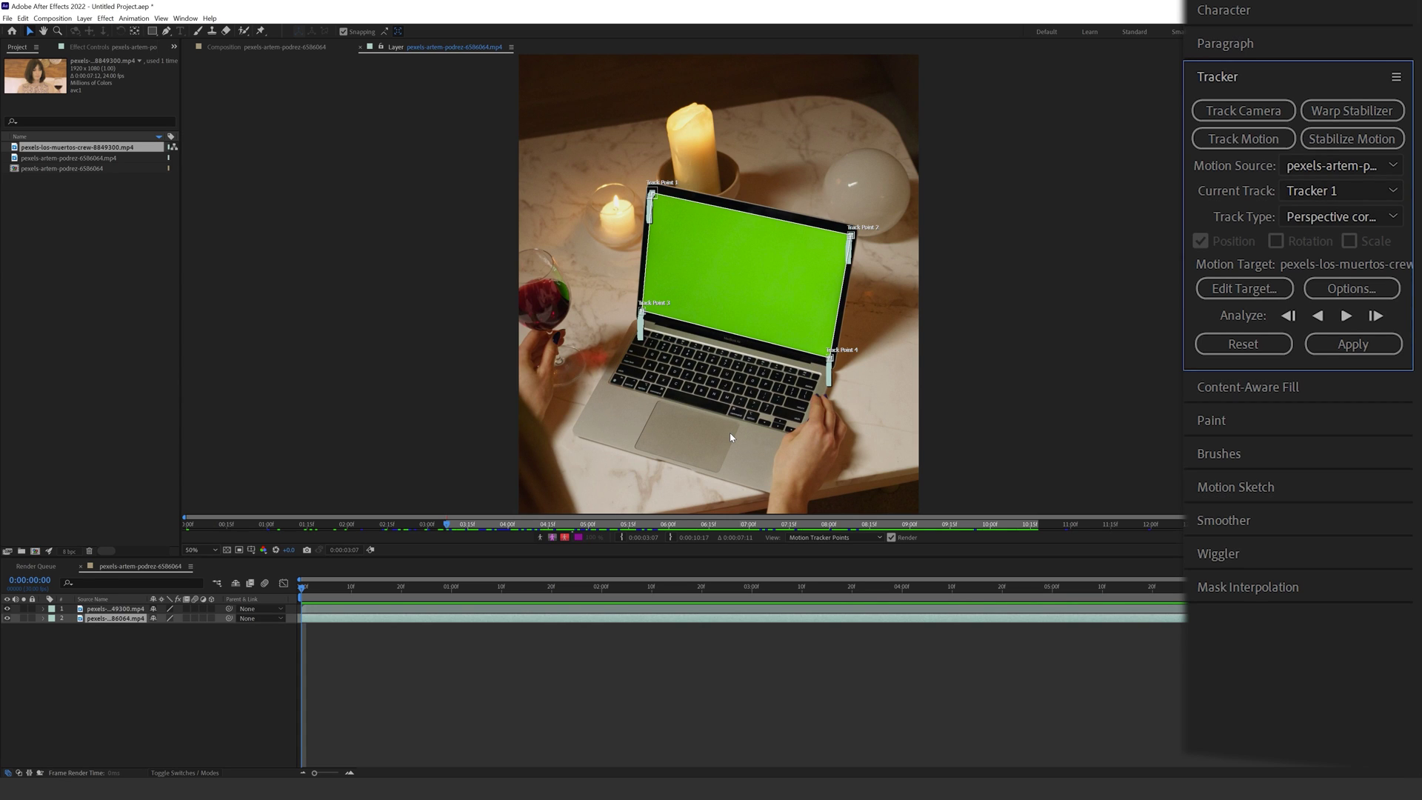
{"action": "left_click", "coordinate": [1397, 357]}
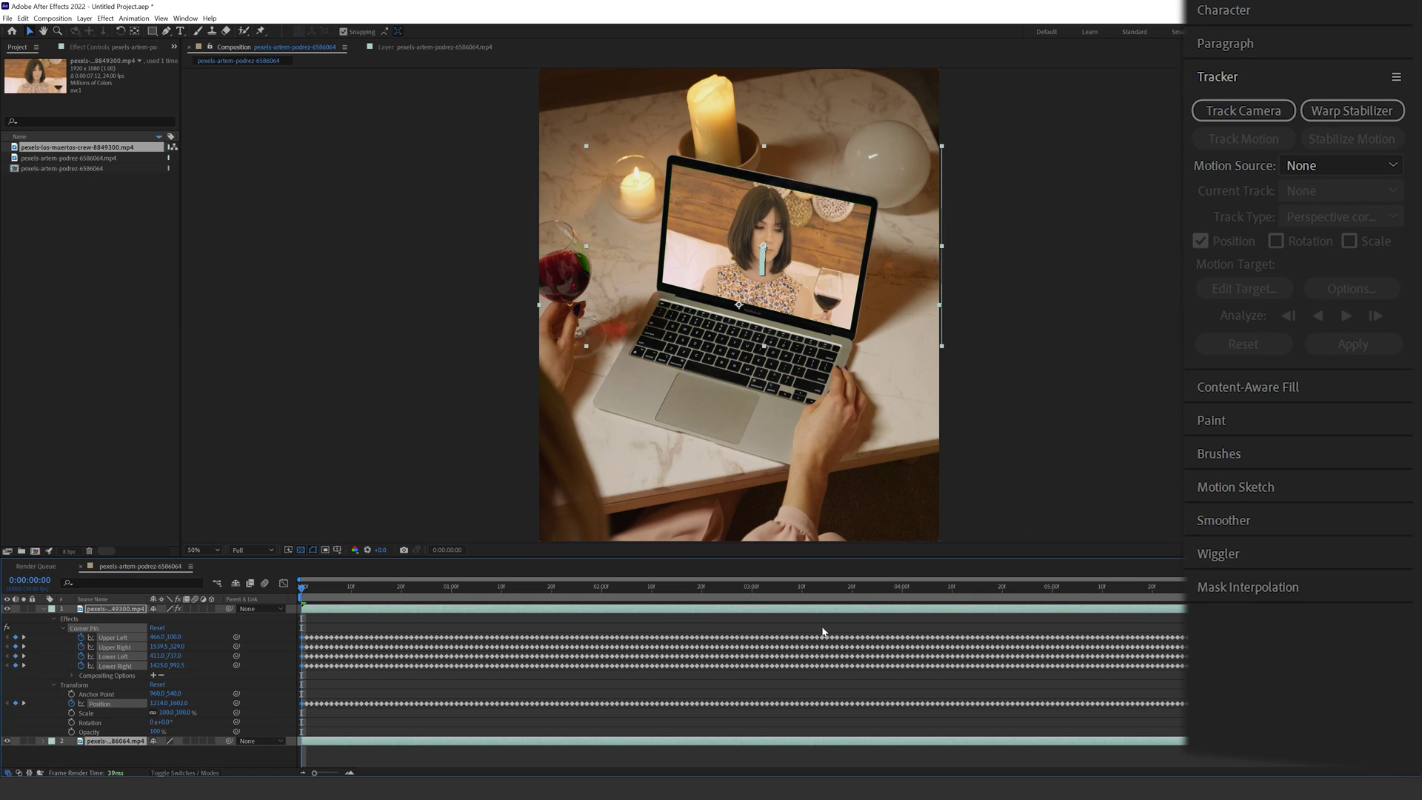
{"action": "left_click", "coordinate": [812, 622]}
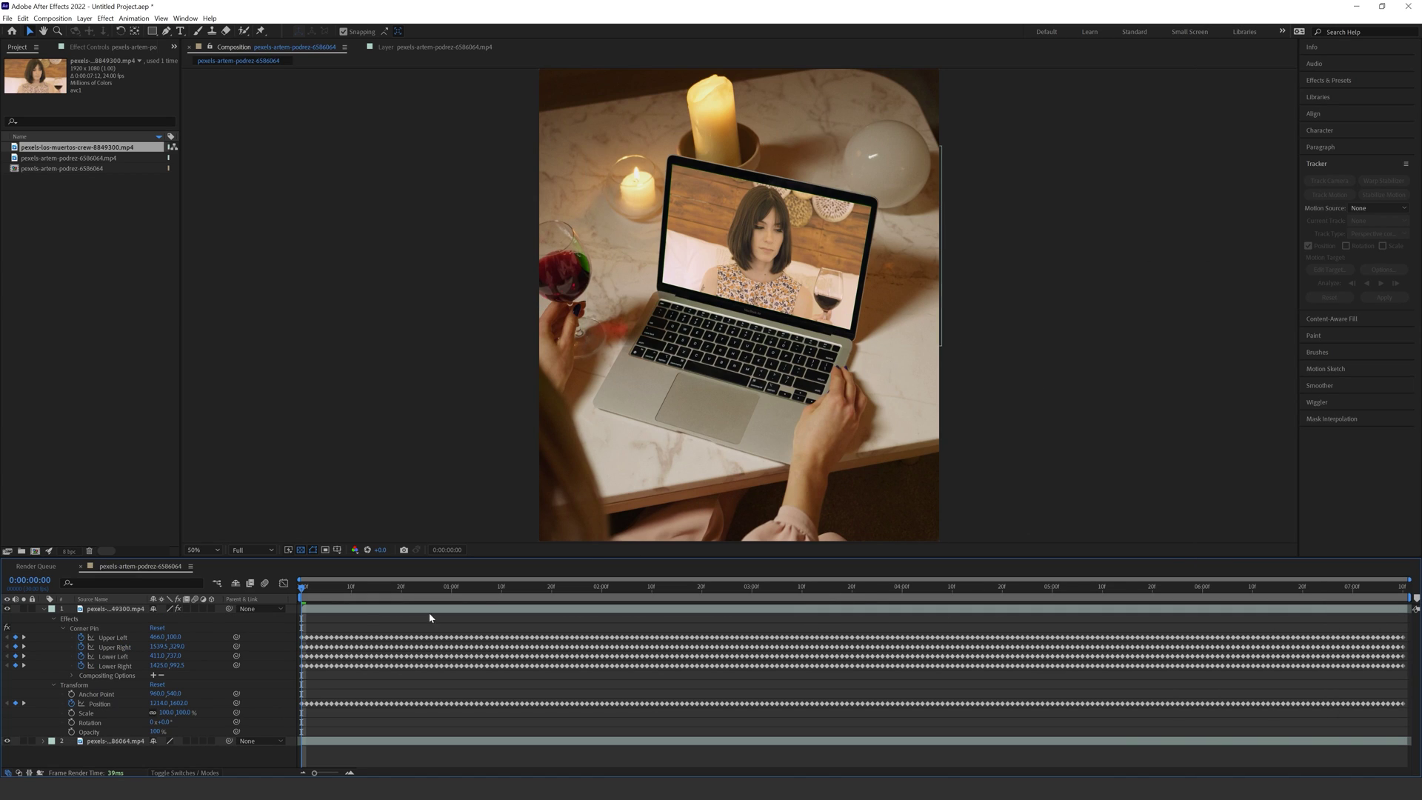
{"action": "left_click_drag", "start_coordinate": [328, 585], "coordinate": [406, 586]}
{"action": "key", "text": "space"}
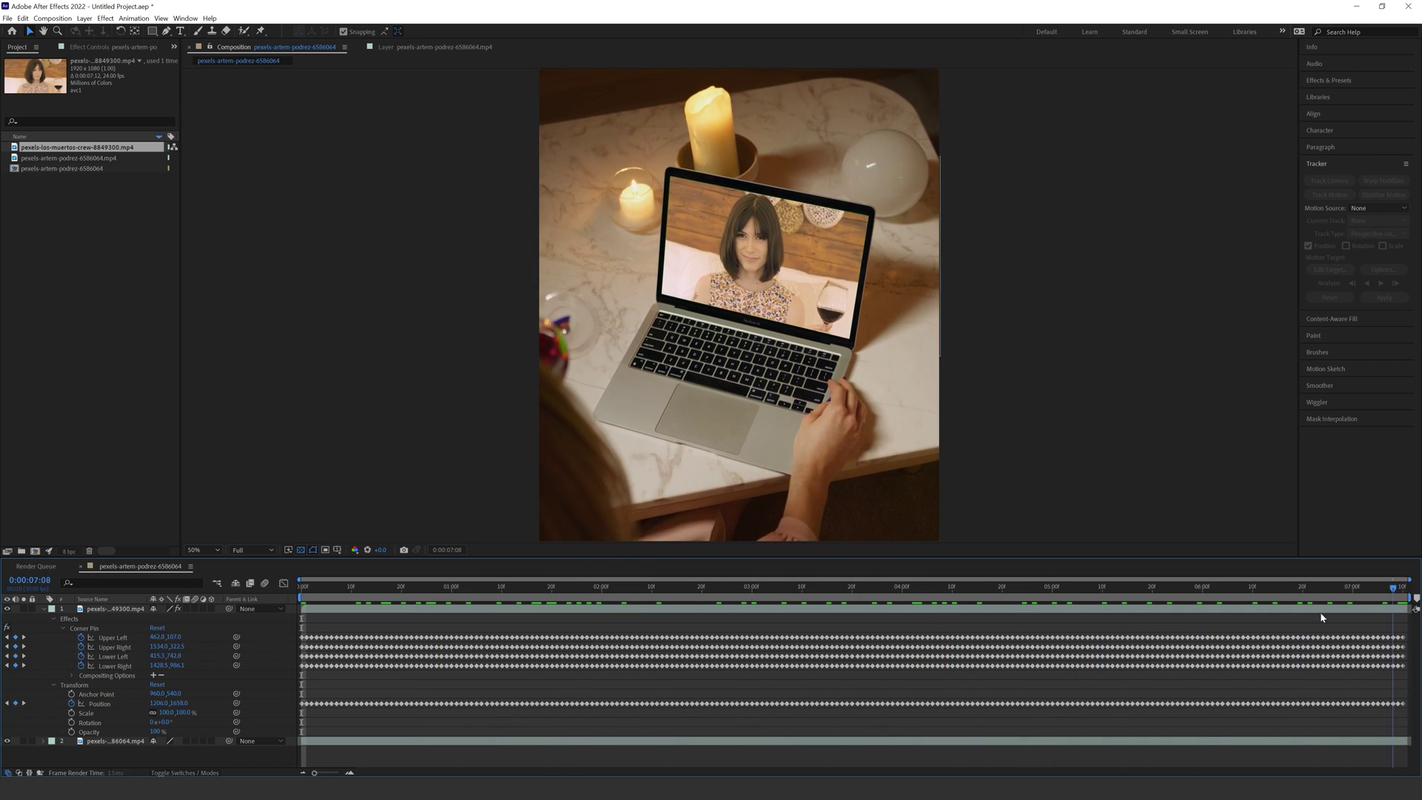
{"action": "key", "text": "space"}
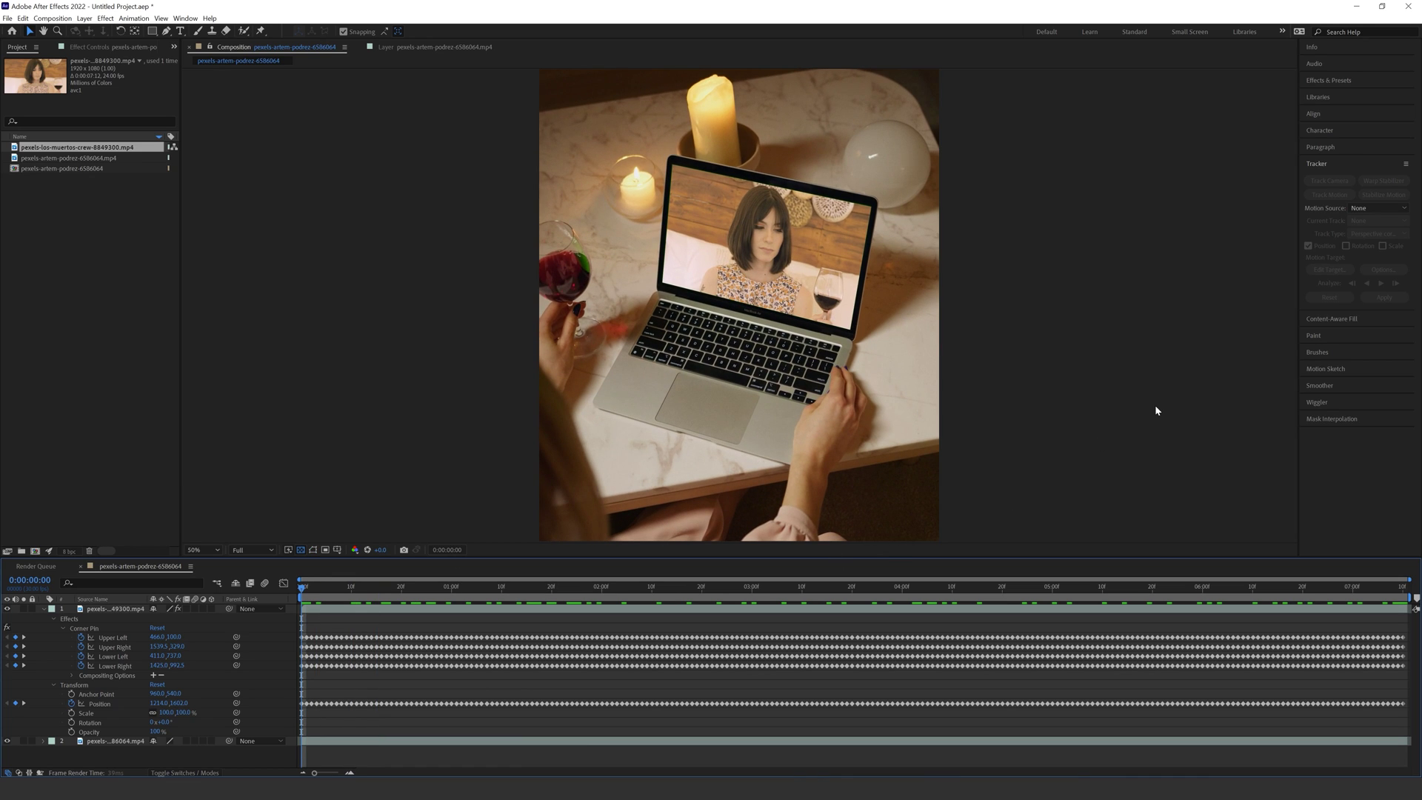
{"action": "key", "text": "space"}
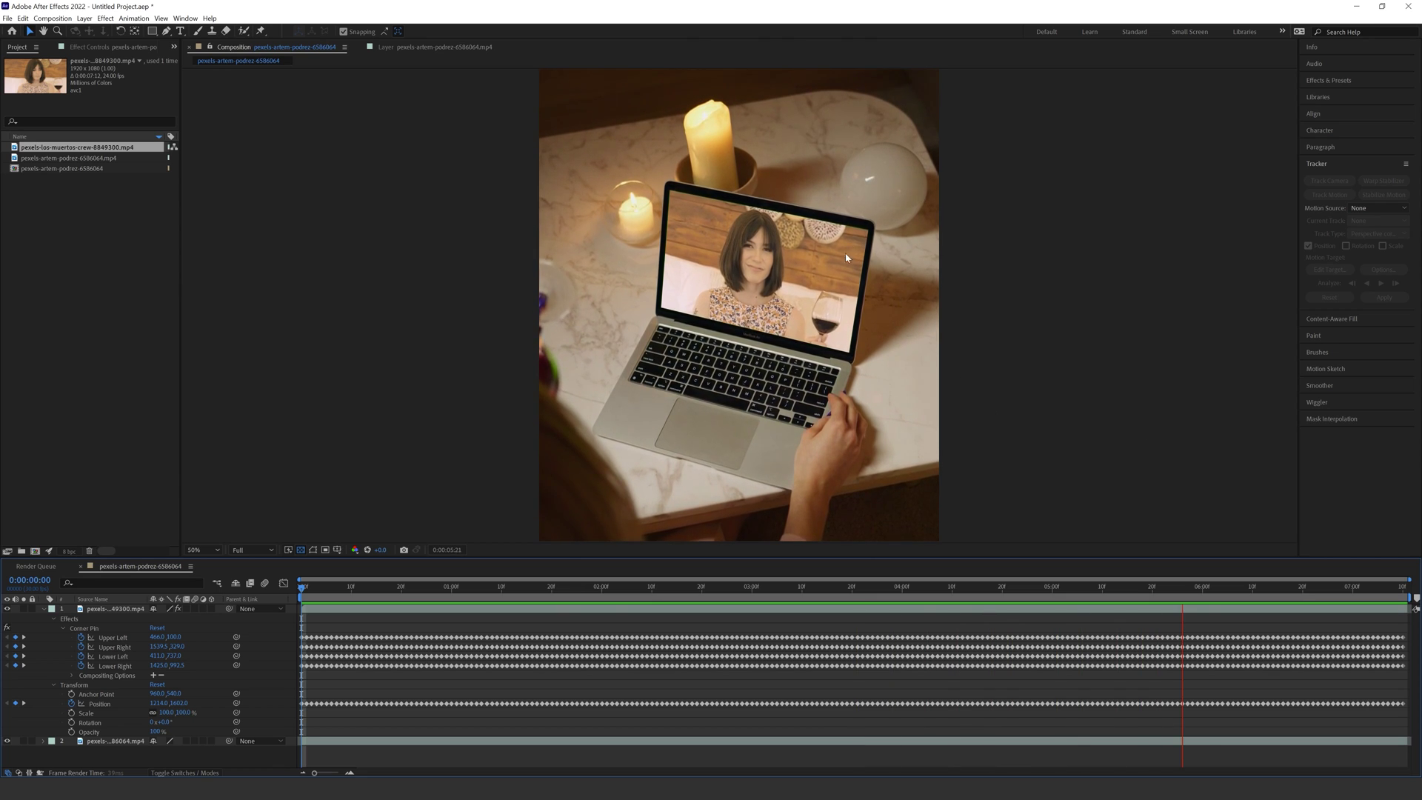
{"action": "key", "text": "space"}
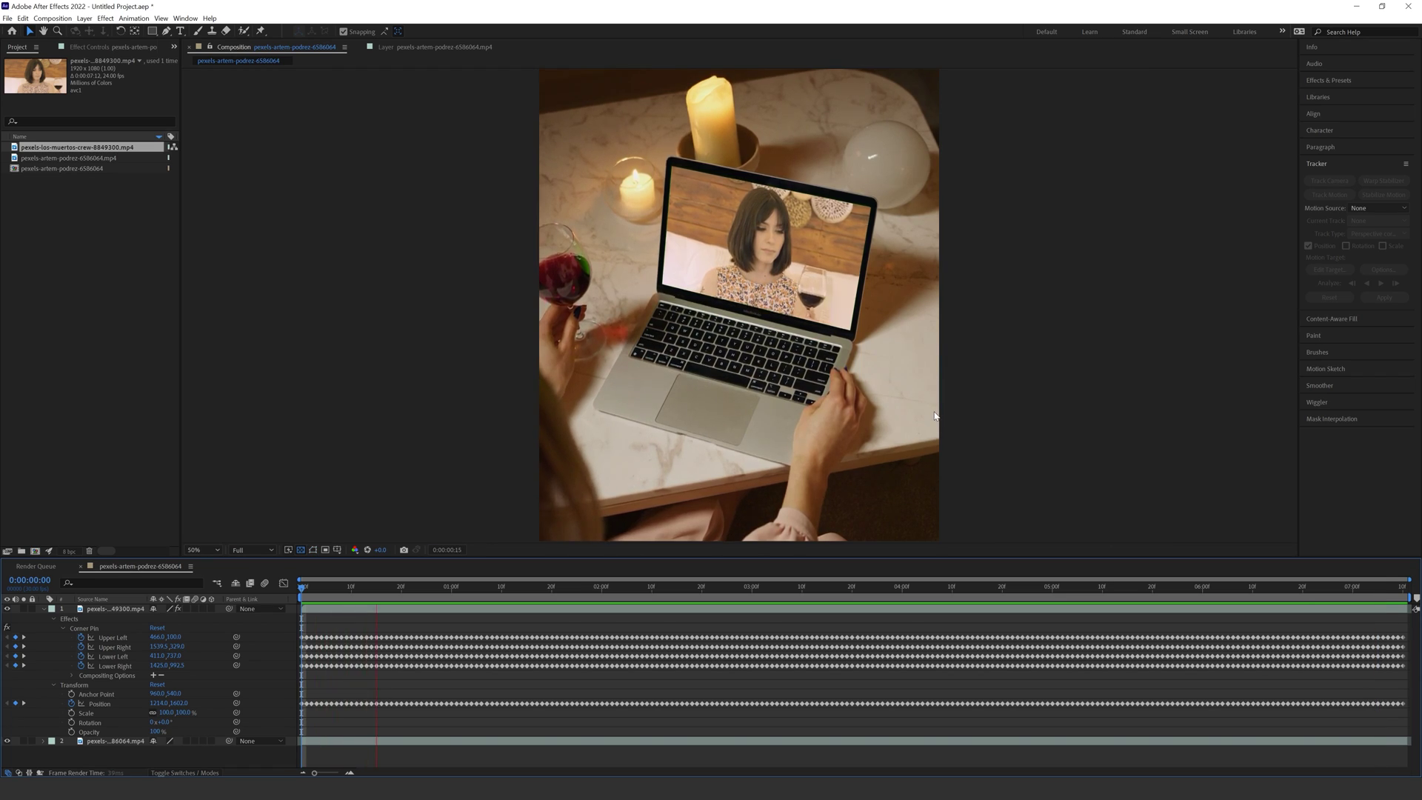
{"action": "key", "text": "comma"}
{"action": "key", "text": "comma"}
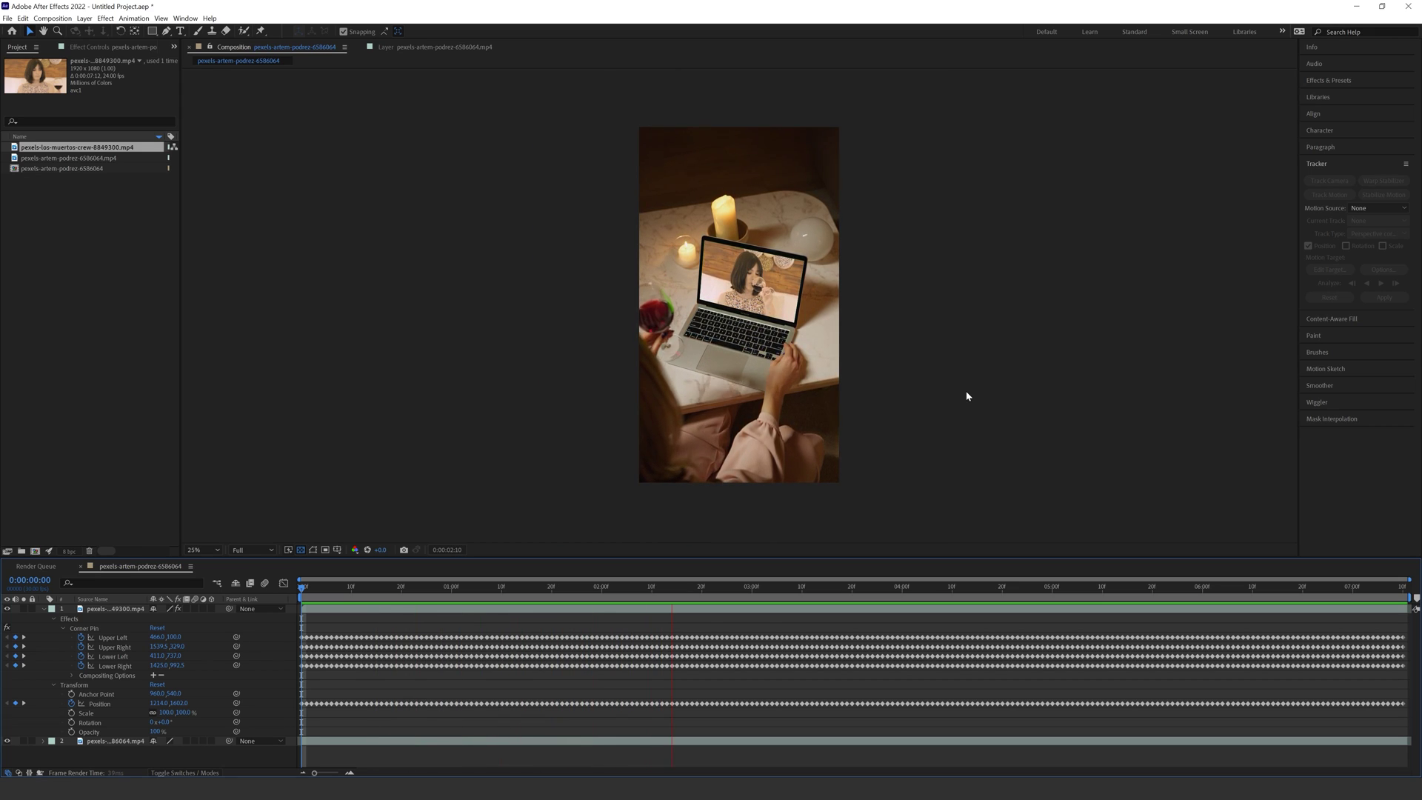